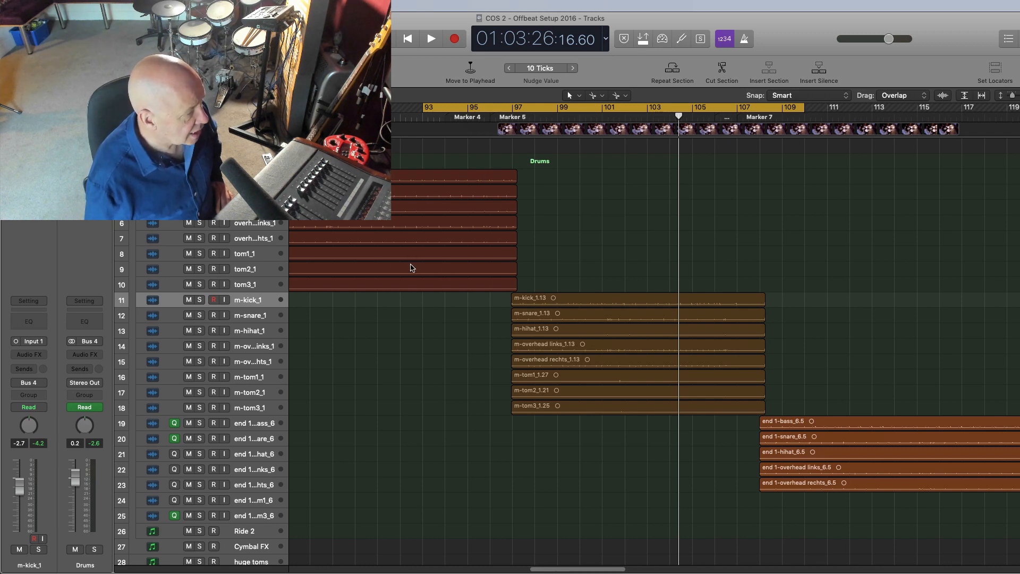
Step: Scroll through the arrangement to survey the project's tracks and regions
{"action": "mouse_move", "coordinate": [572, 571]}
{"action": "left_mouse_down"}
{"action": "mouse_move", "coordinate": [337, 571]}
{"action": "mouse_move", "coordinate": [576, 572]}
{"action": "left_mouse_up"}
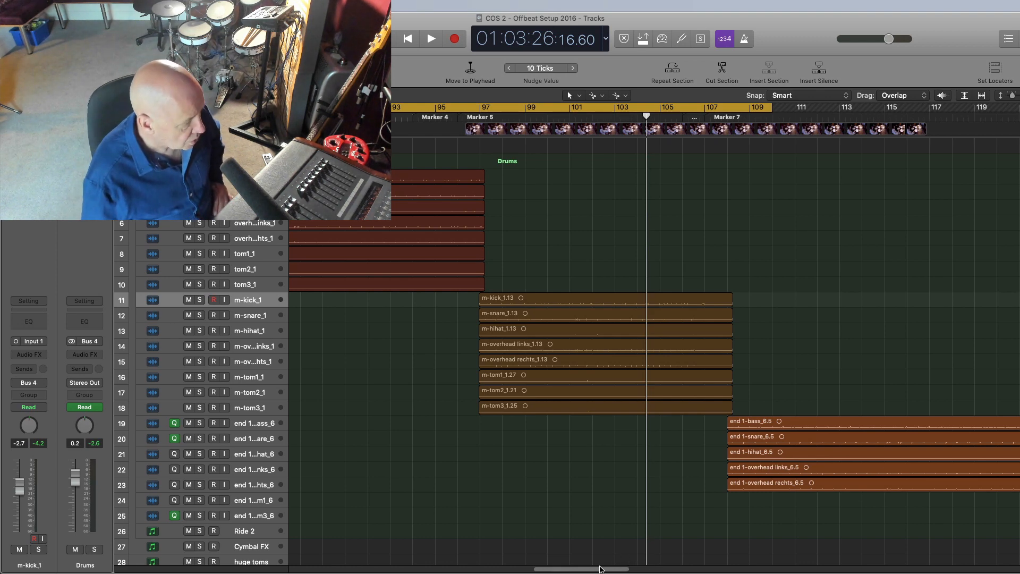
{"action": "left_click_drag", "start_coordinate": [600, 568], "coordinate": [601, 569]}
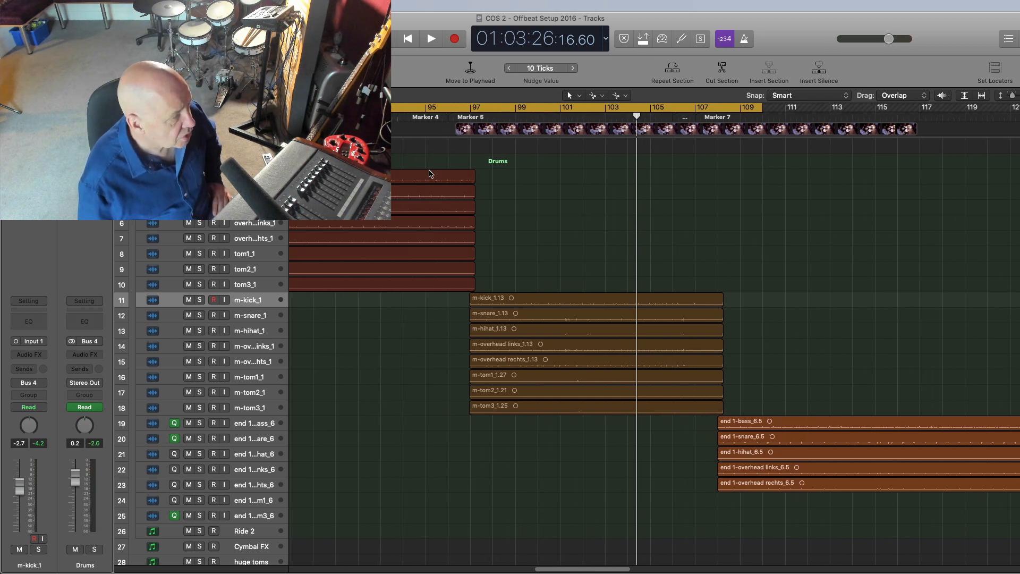
{"action": "left_click_drag", "start_coordinate": [381, 107], "coordinate": [427, 107]}
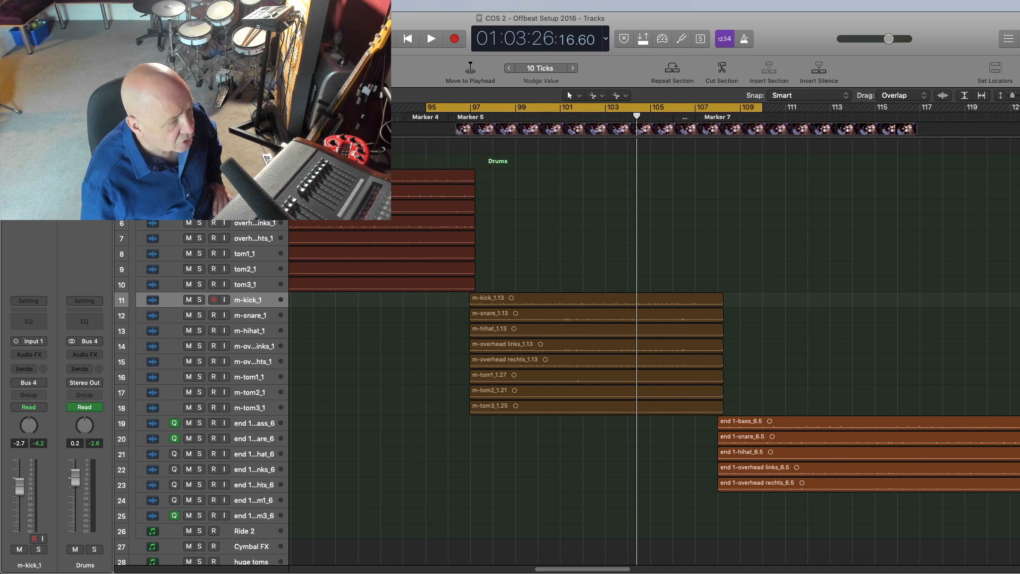
{"action": "scroll", "coordinate": [584, 371], "scroll_direction": "down", "scroll_amount": 3}
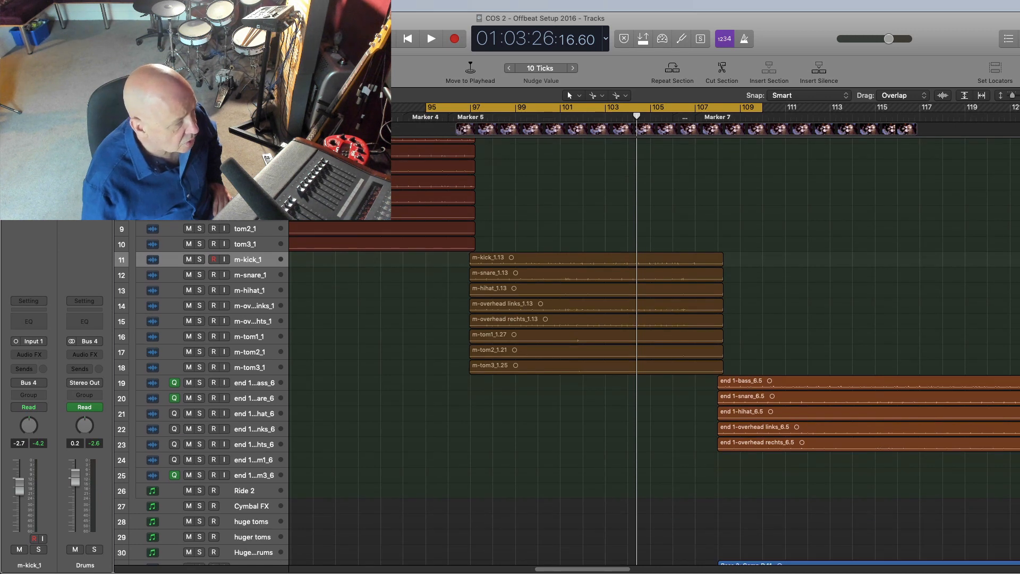
{"action": "scroll", "coordinate": [584, 372], "scroll_direction": "down", "scroll_amount": 20}
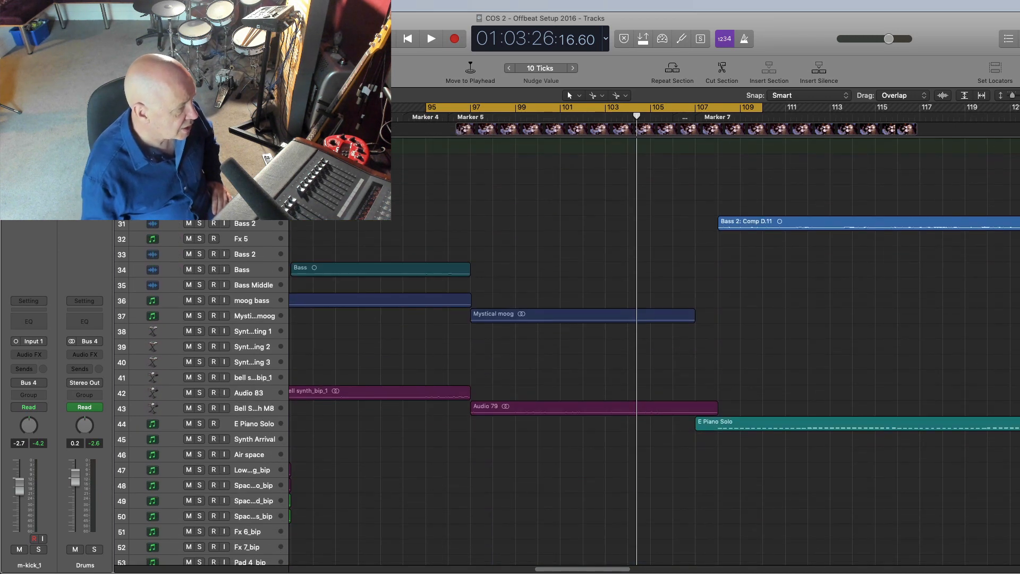
{"action": "scroll", "coordinate": [584, 372], "scroll_direction": "down", "scroll_amount": 20}
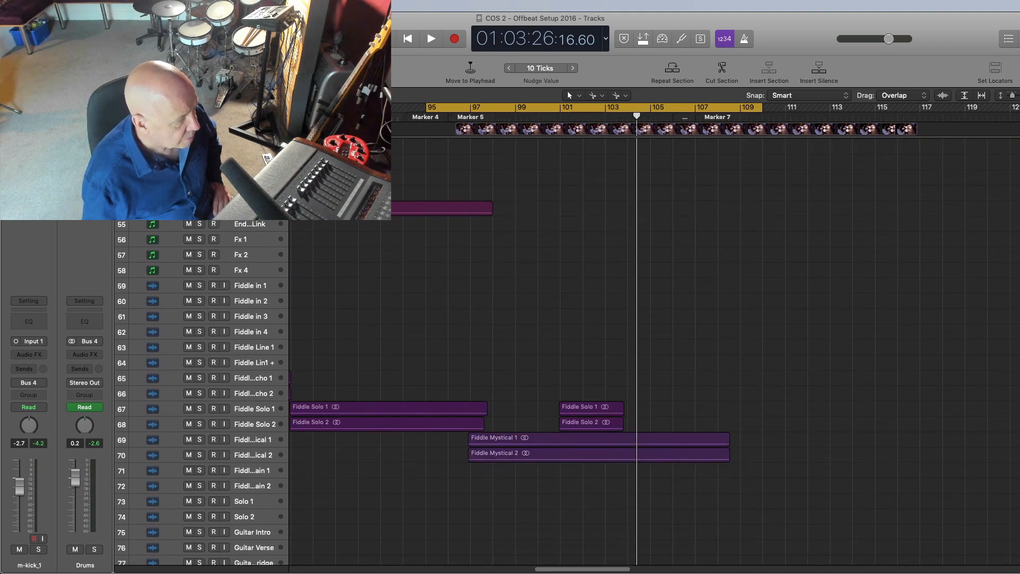
{"action": "scroll", "coordinate": [584, 372], "scroll_direction": "down", "scroll_amount": 18}
{"action": "scroll", "coordinate": [584, 372], "scroll_direction": "down", "scroll_amount": 20}
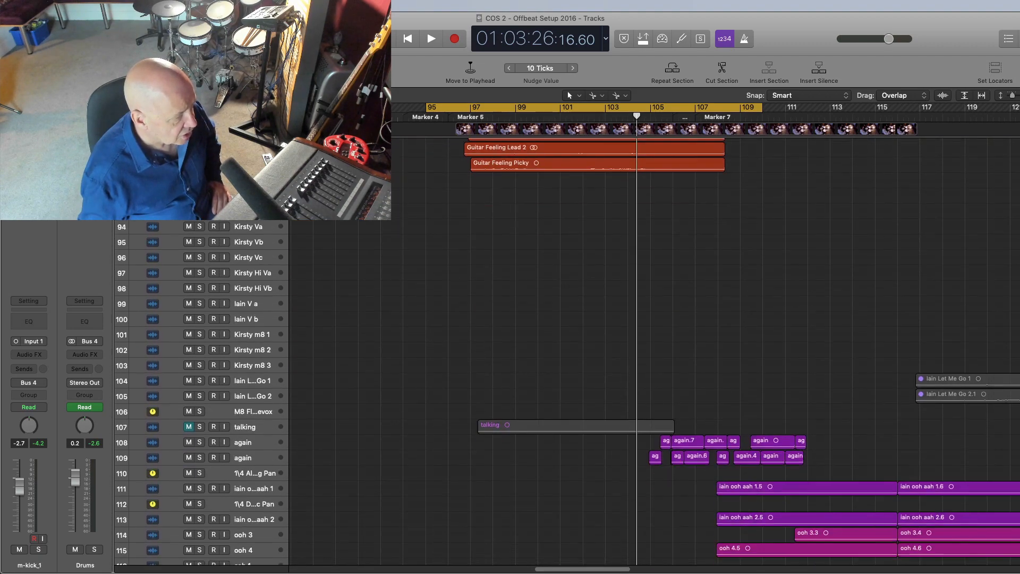
{"action": "scroll", "coordinate": [1001, 349], "scroll_direction": "up", "scroll_amount": 20}
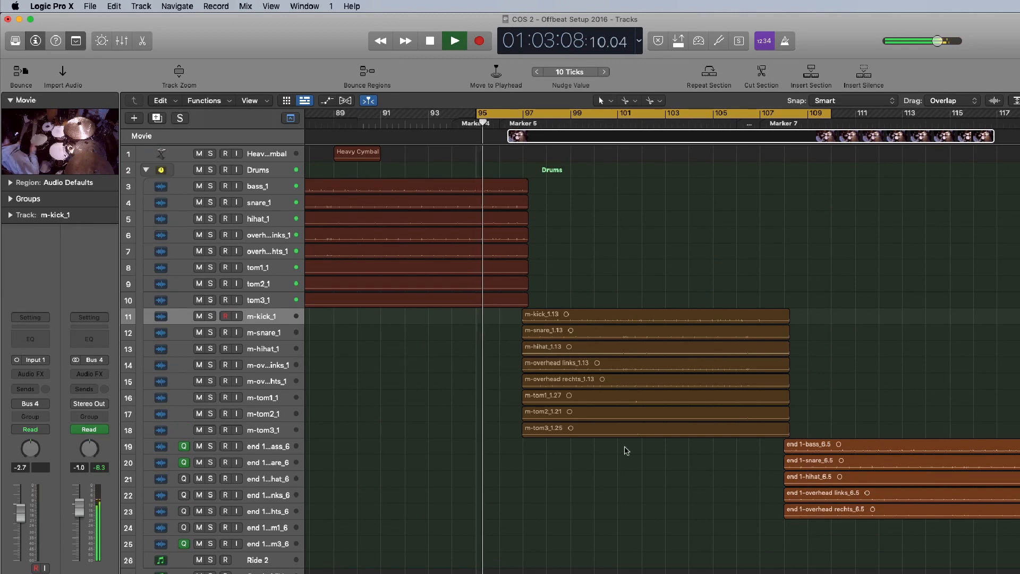
Step: Open the movie in a floating window, close it again, and stop playback
{"action": "double_click", "coordinate": [52, 143]}
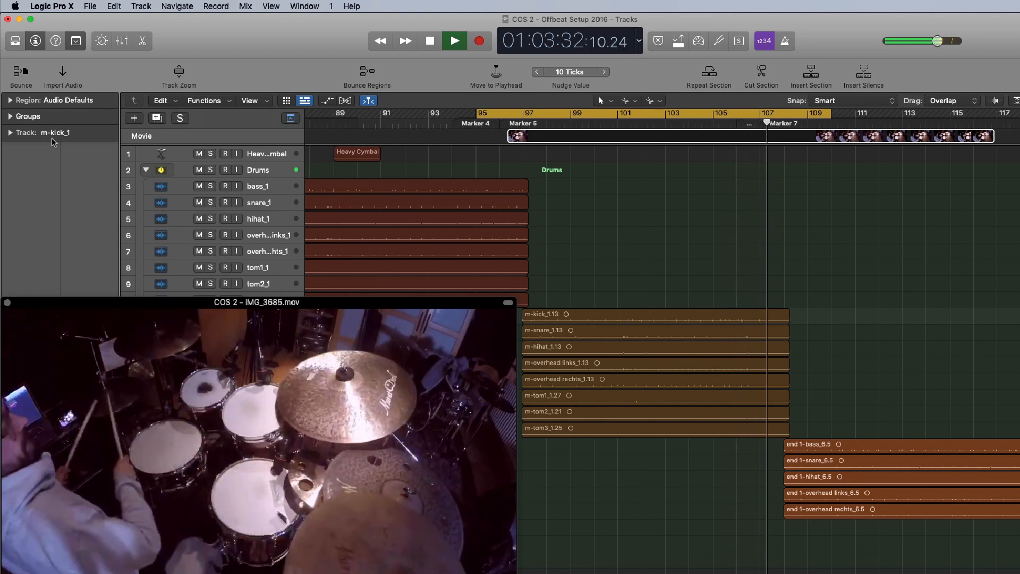
{"action": "left_click", "coordinate": [7, 303]}
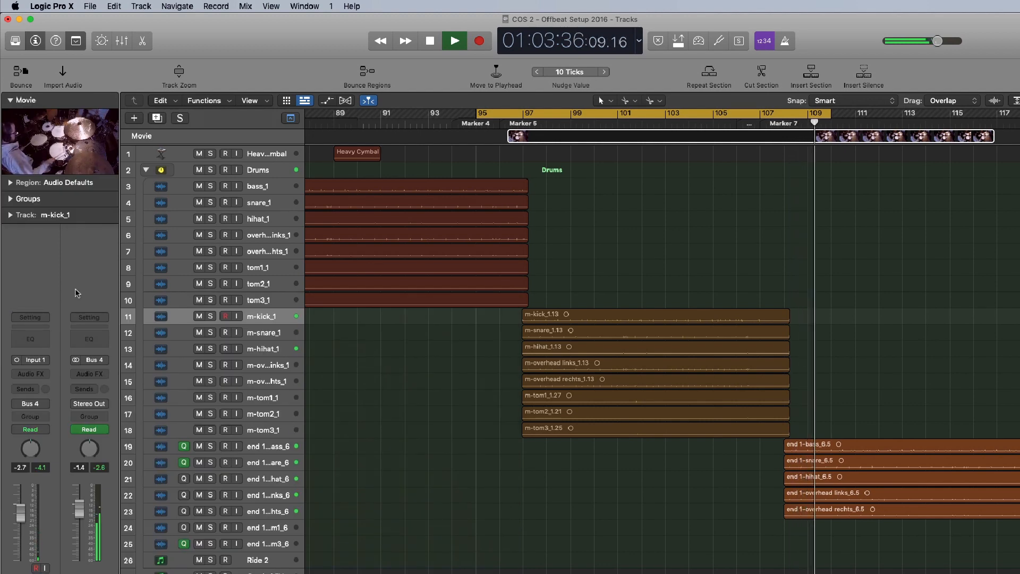
{"action": "key", "text": "space"}
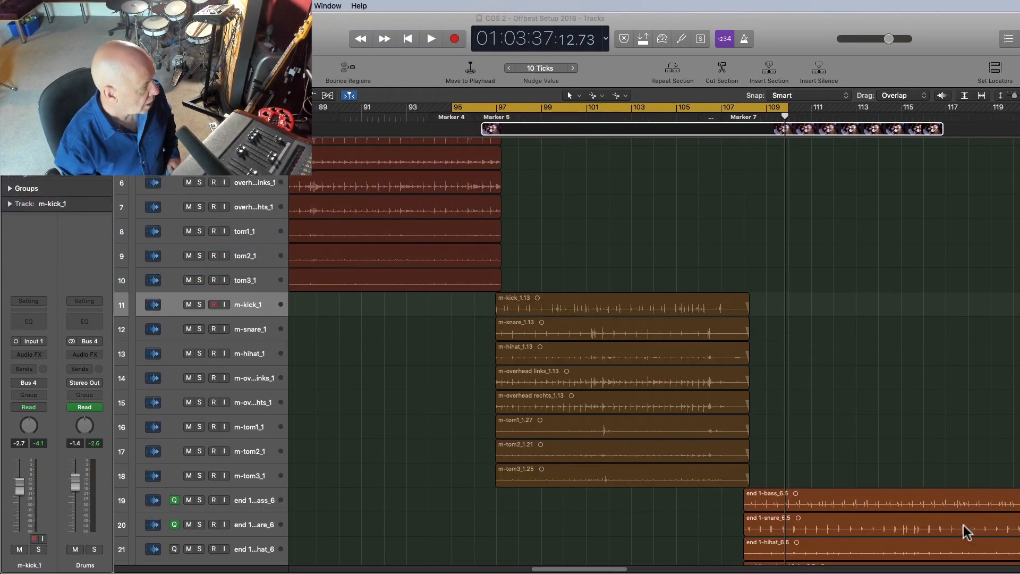
Step: Insert the Ayaic Ceilings Of Sound plug-in on the m-kick_1 track's audio effects
{"action": "left_click", "coordinate": [246, 307]}
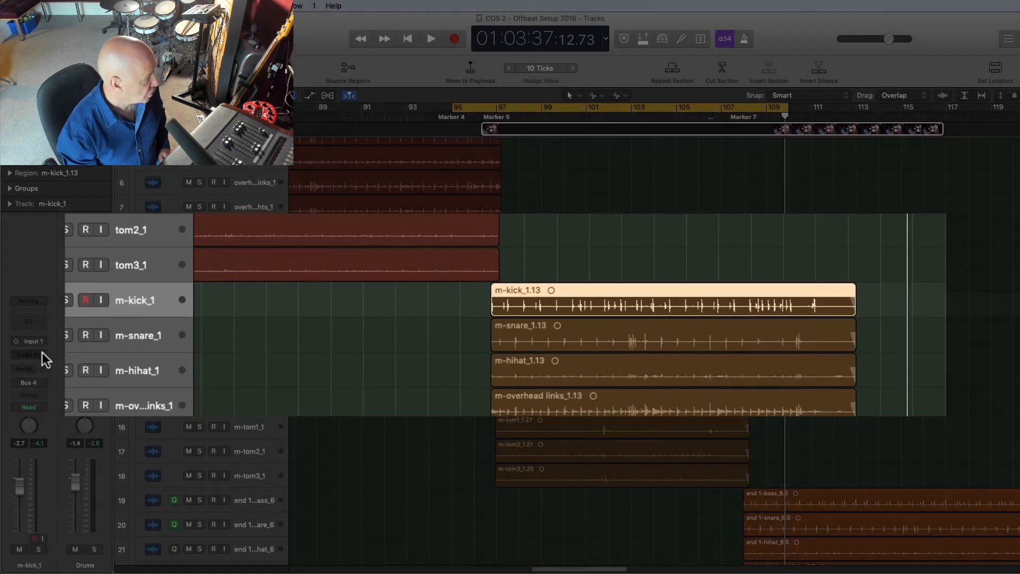
{"action": "left_click", "coordinate": [43, 352]}
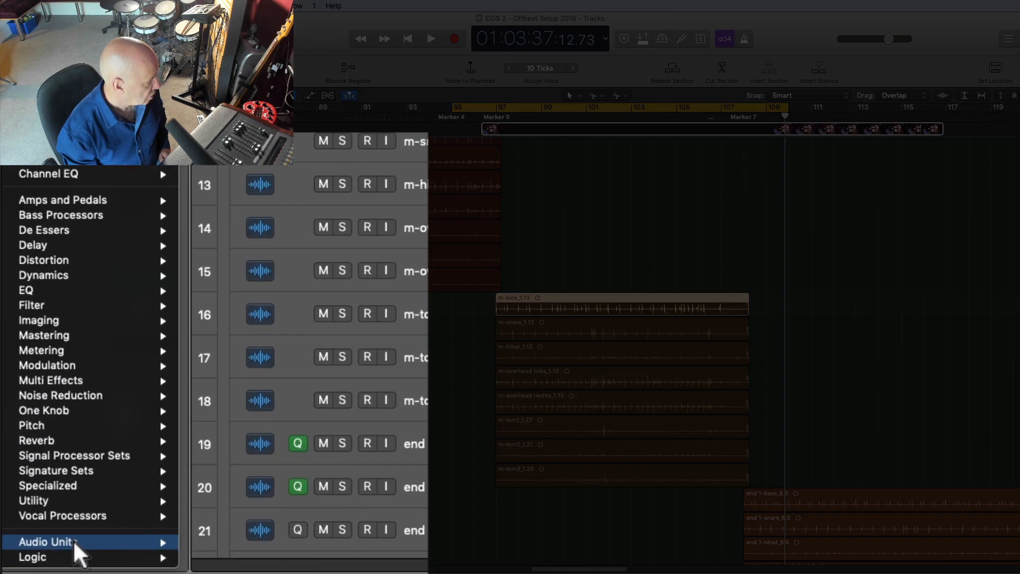
{"action": "mouse_move", "coordinate": [77, 556]}
{"action": "mouse_move", "coordinate": [212, 497]}
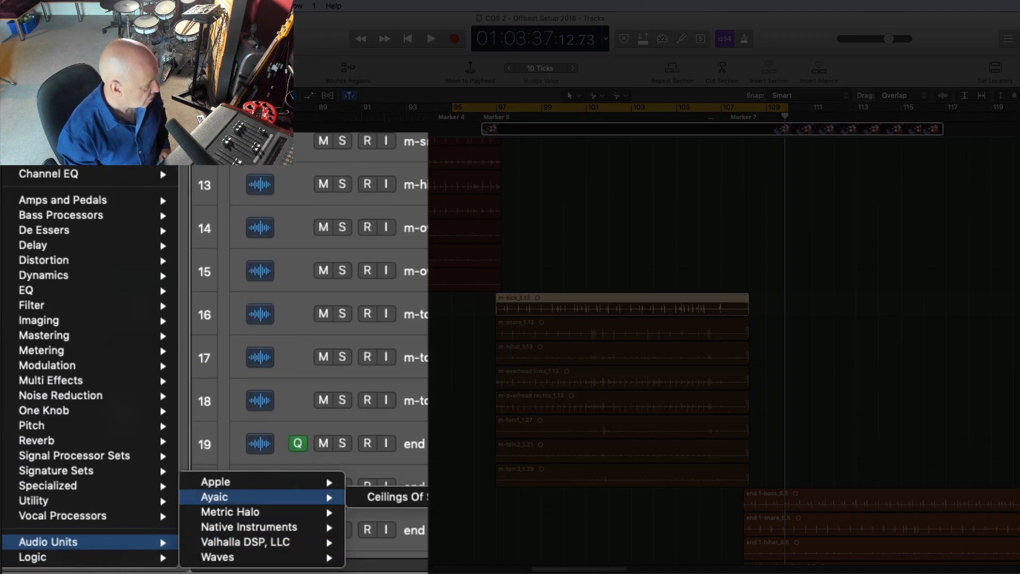
{"action": "left_click", "coordinate": [393, 497]}
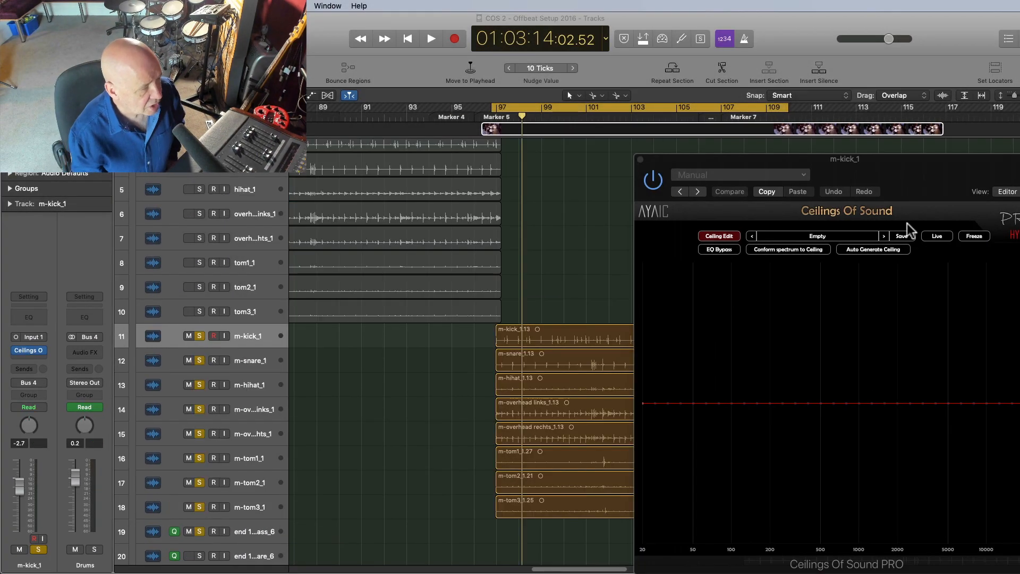
Step: Reposition the plug-in window, select the m-kick_1 track and play it briefly to view its spectrum
{"action": "left_click_drag", "start_coordinate": [936, 161], "coordinate": [891, 153]}
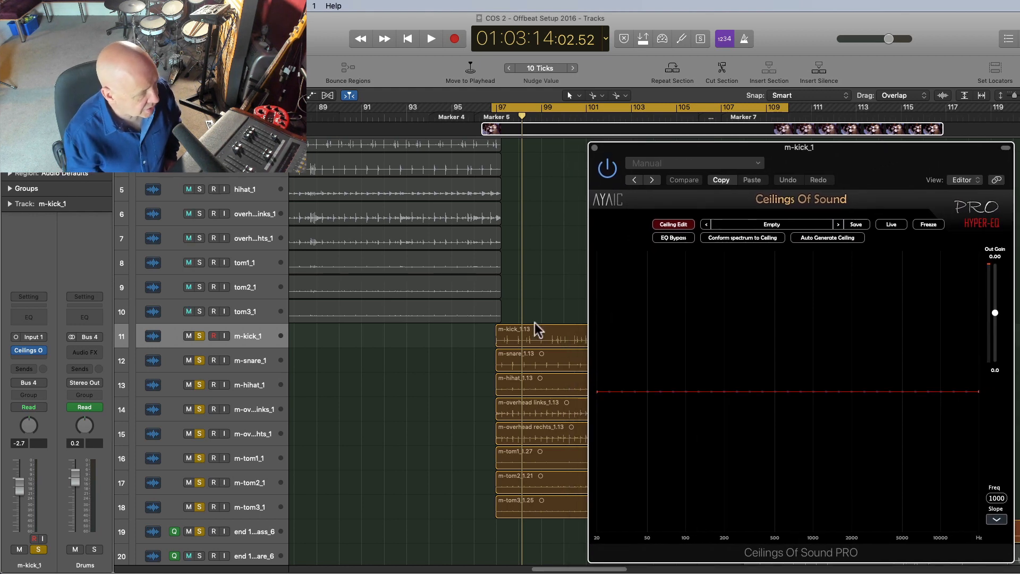
{"action": "left_click", "coordinate": [251, 340]}
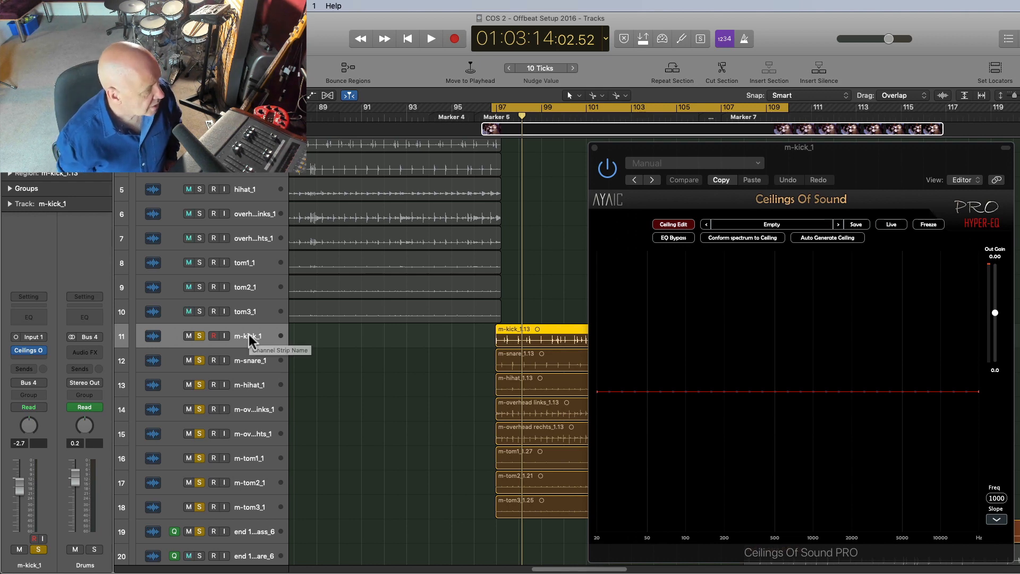
{"action": "key", "text": "space"}
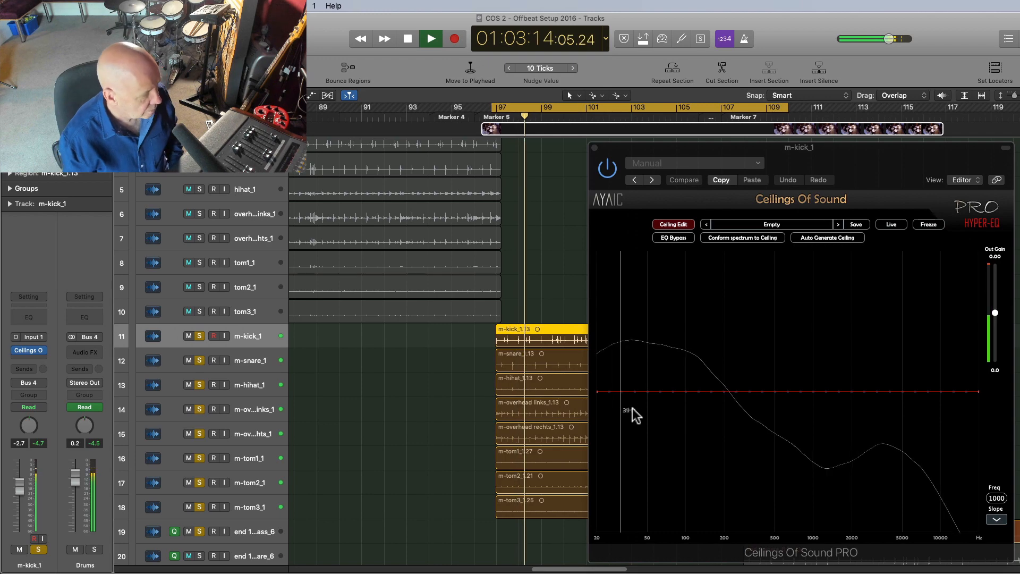
{"action": "key", "text": "space"}
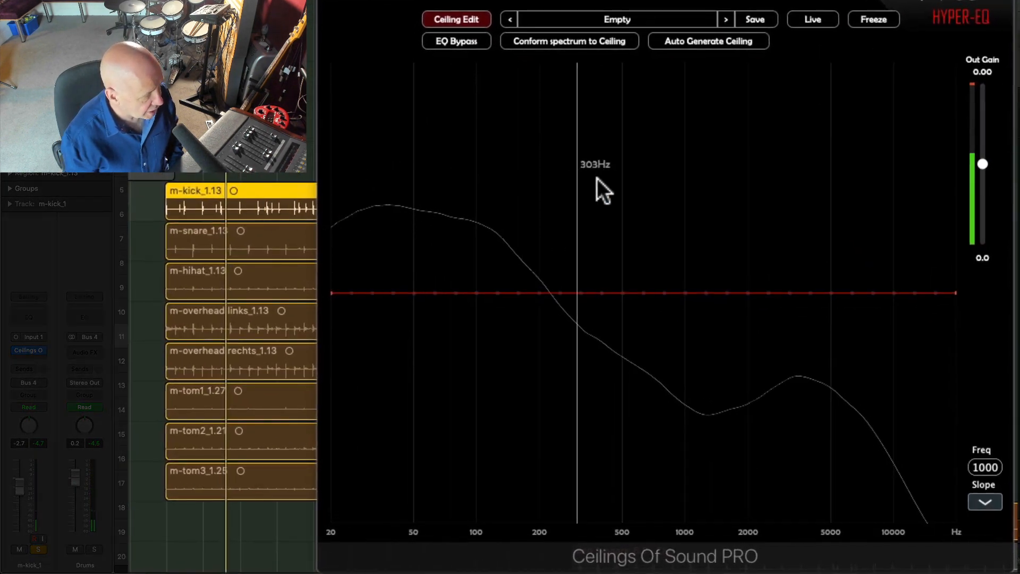
Step: Load the factory preset KICK - Blues - out in Ceilings Of Sound
{"action": "left_click", "coordinate": [619, 19]}
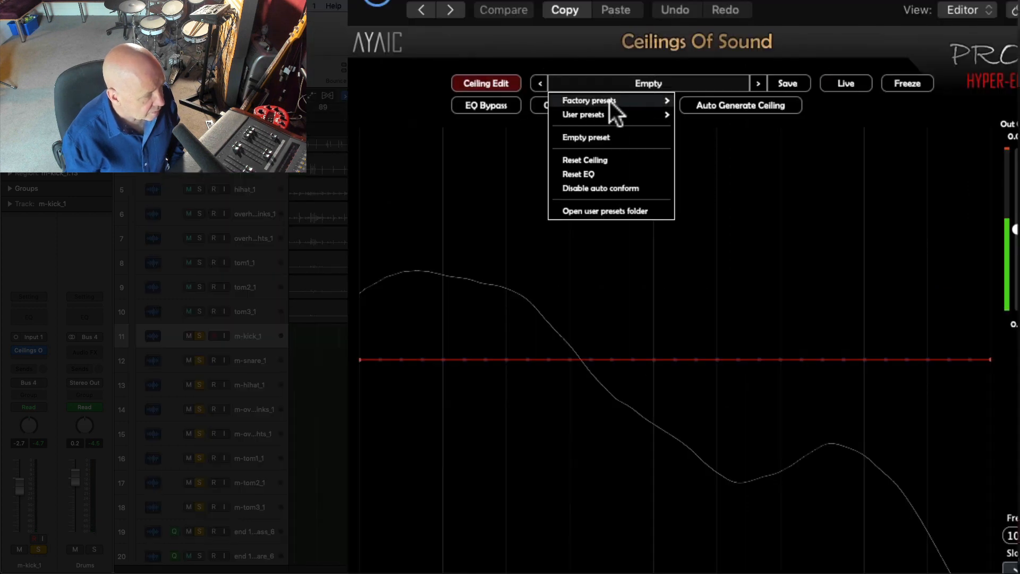
{"action": "mouse_move", "coordinate": [612, 103]}
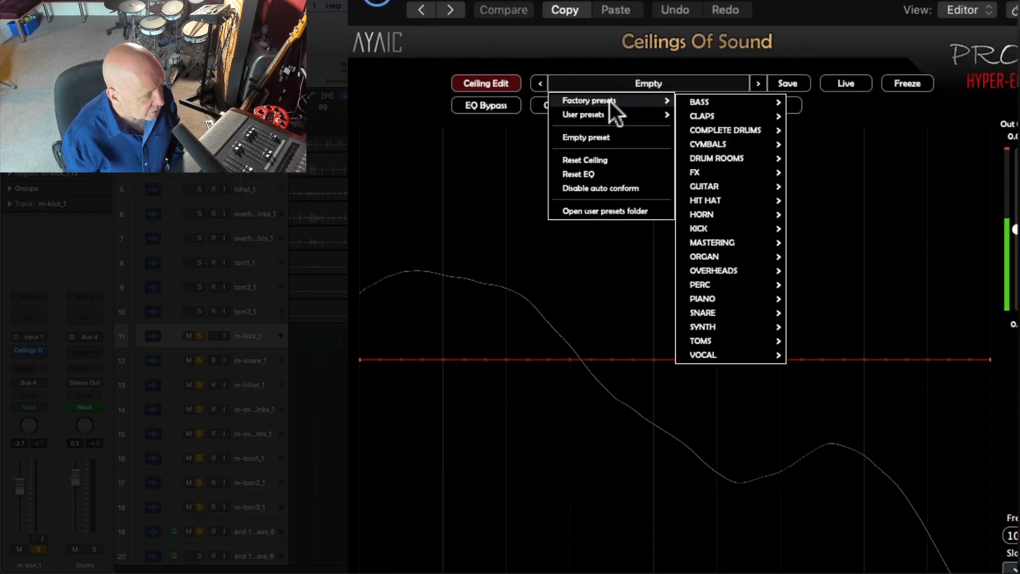
{"action": "mouse_move", "coordinate": [703, 234]}
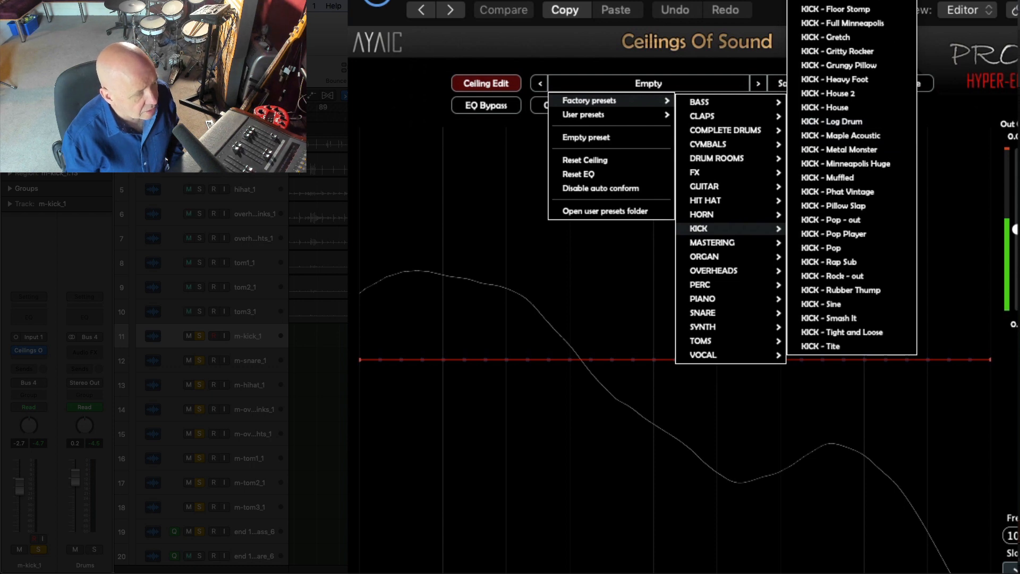
{"action": "left_click", "coordinate": [852, 2]}
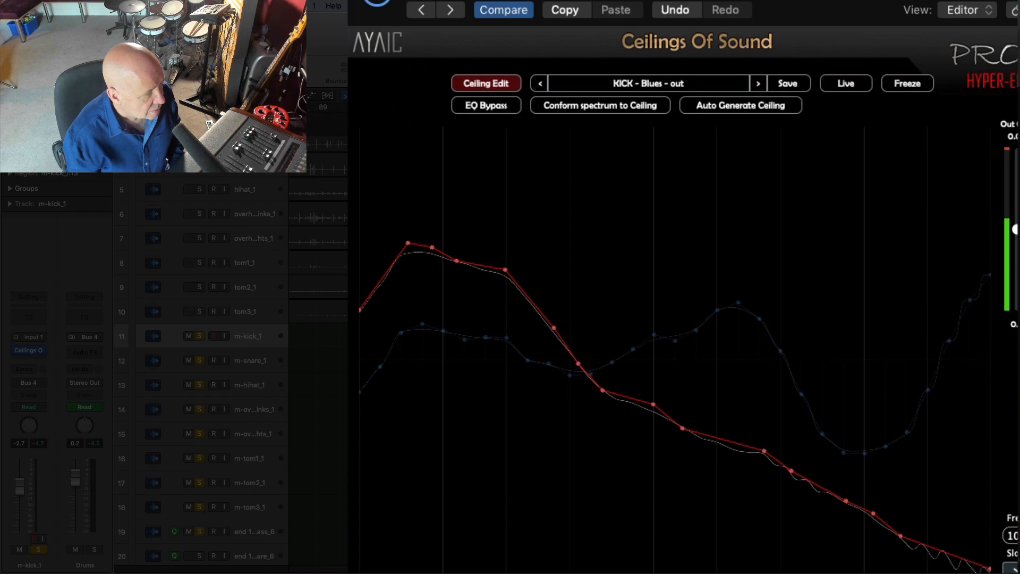
{"action": "left_click", "coordinate": [656, 88]}
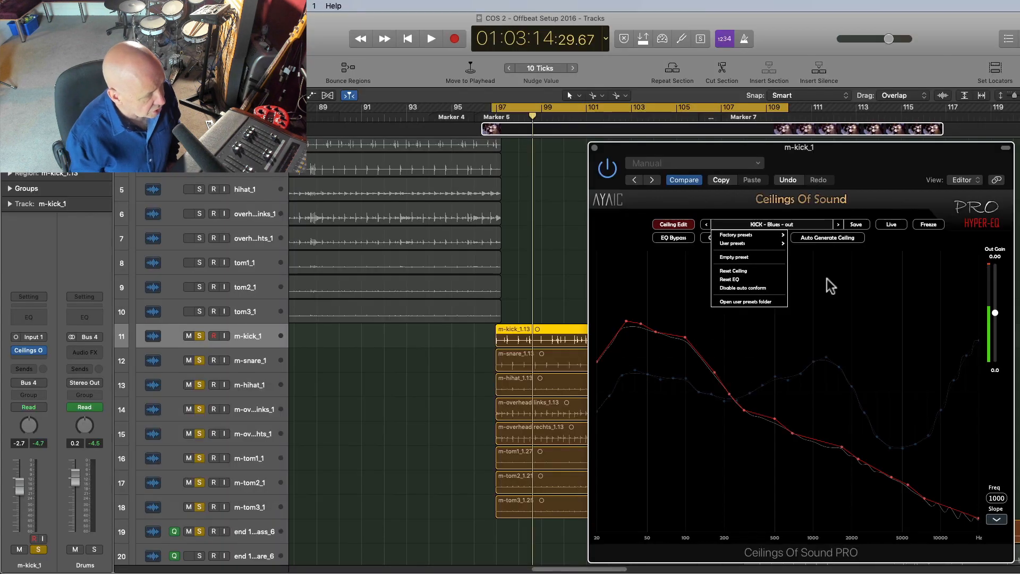
{"action": "left_click", "coordinate": [827, 279]}
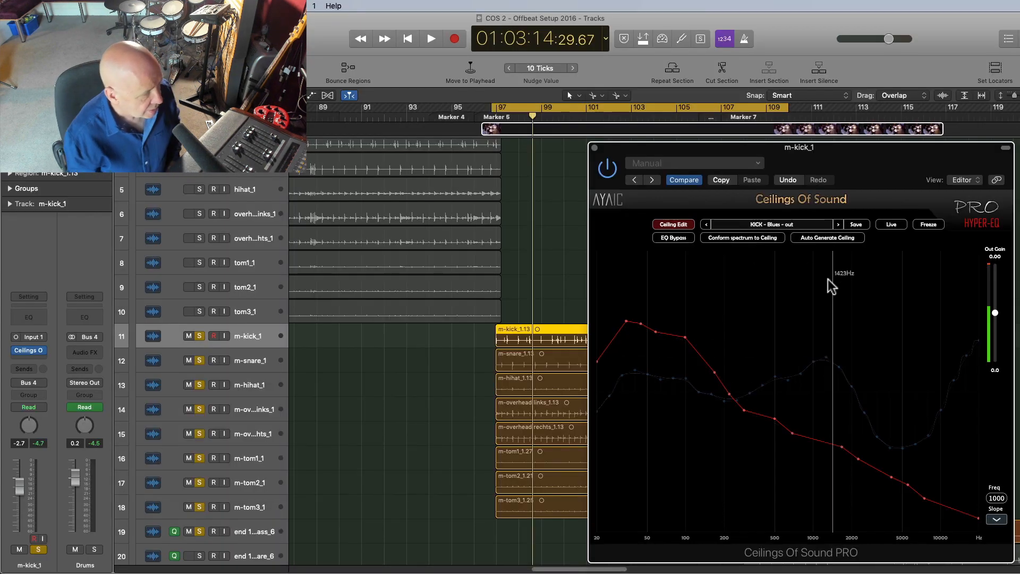
Step: During playback, step through the next kick presets until KICK - Dry Rock is loaded, then stop
{"action": "left_click", "coordinate": [436, 406]}
{"action": "key", "text": "space"}
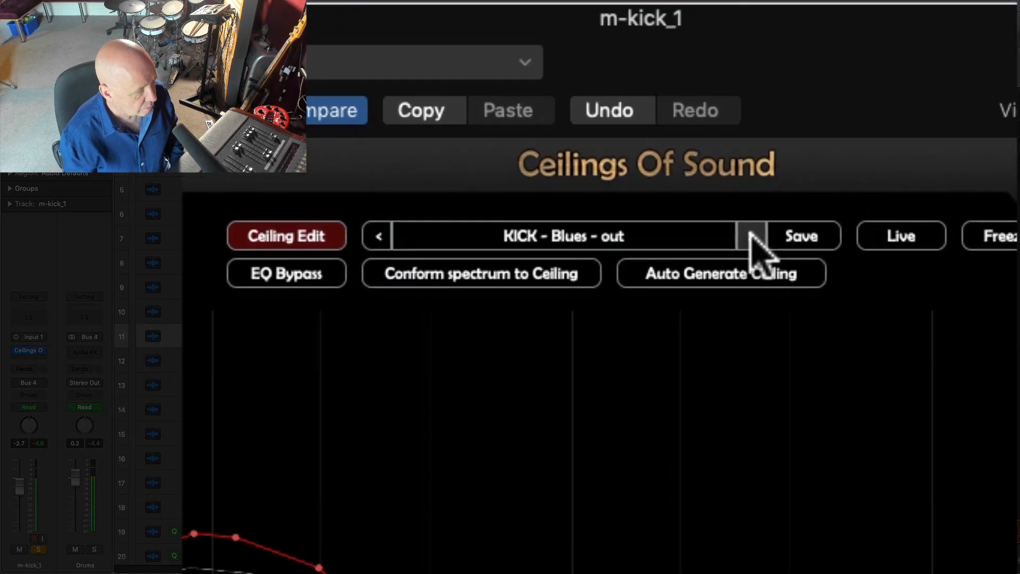
{"action": "left_click", "coordinate": [751, 238]}
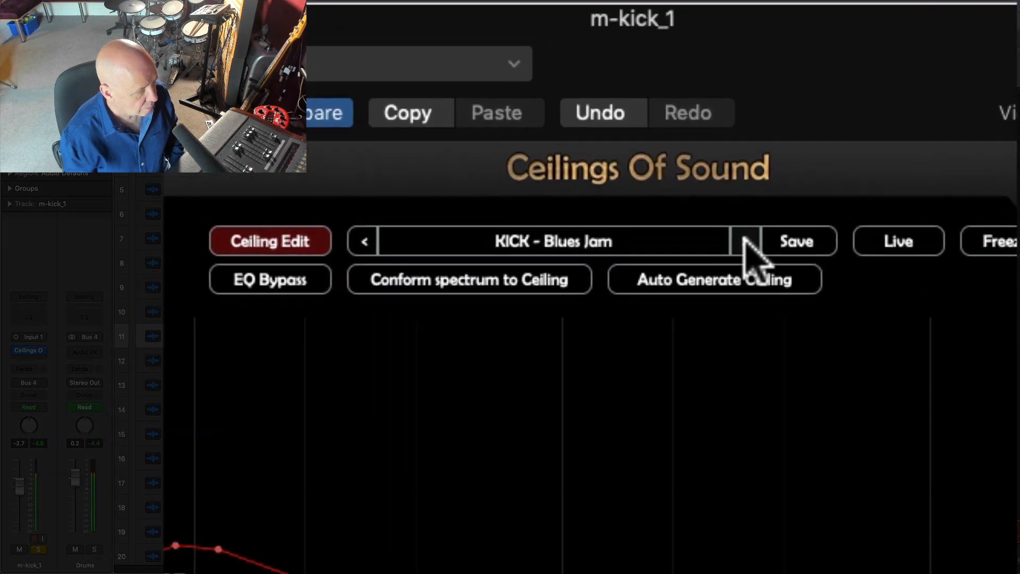
{"action": "left_click", "coordinate": [750, 243]}
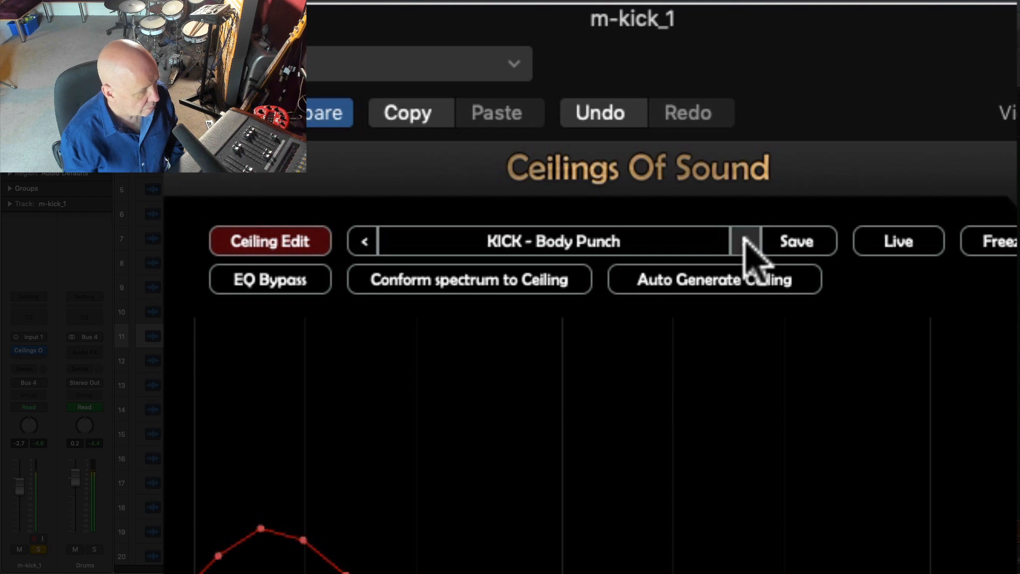
{"action": "left_click", "coordinate": [749, 244]}
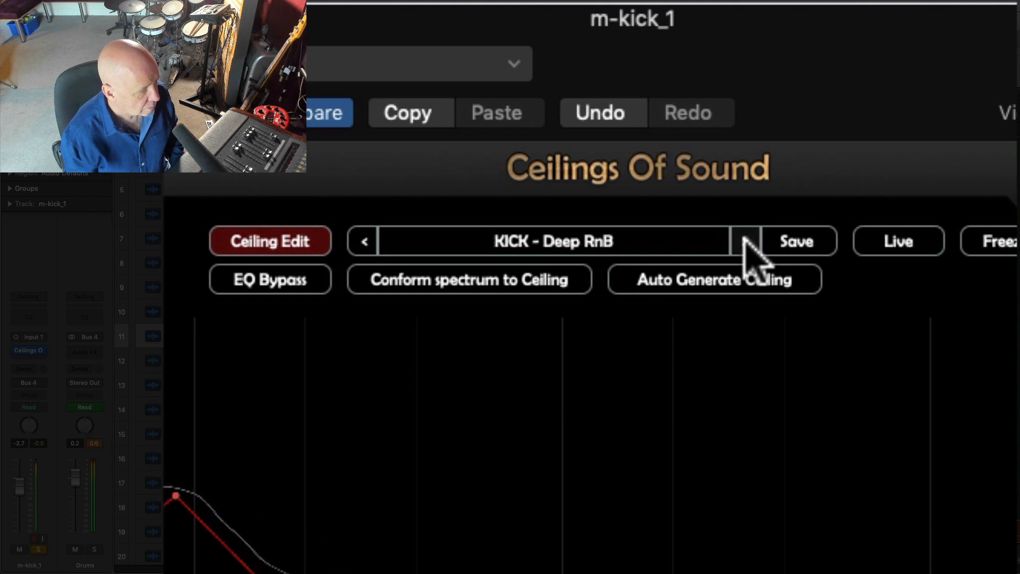
{"action": "left_click", "coordinate": [749, 243]}
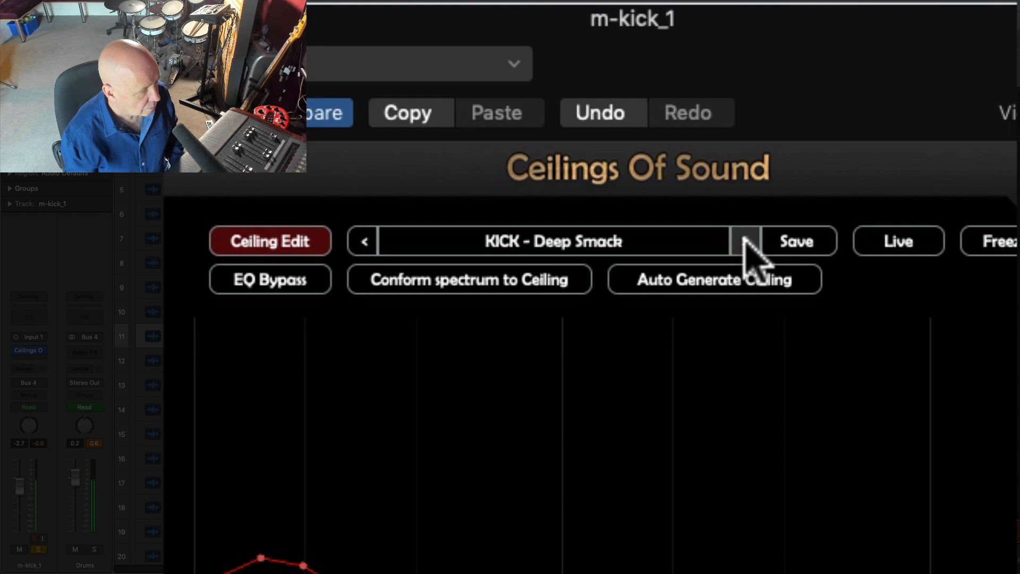
{"action": "left_click", "coordinate": [749, 243]}
{"action": "left_click", "coordinate": [749, 243]}
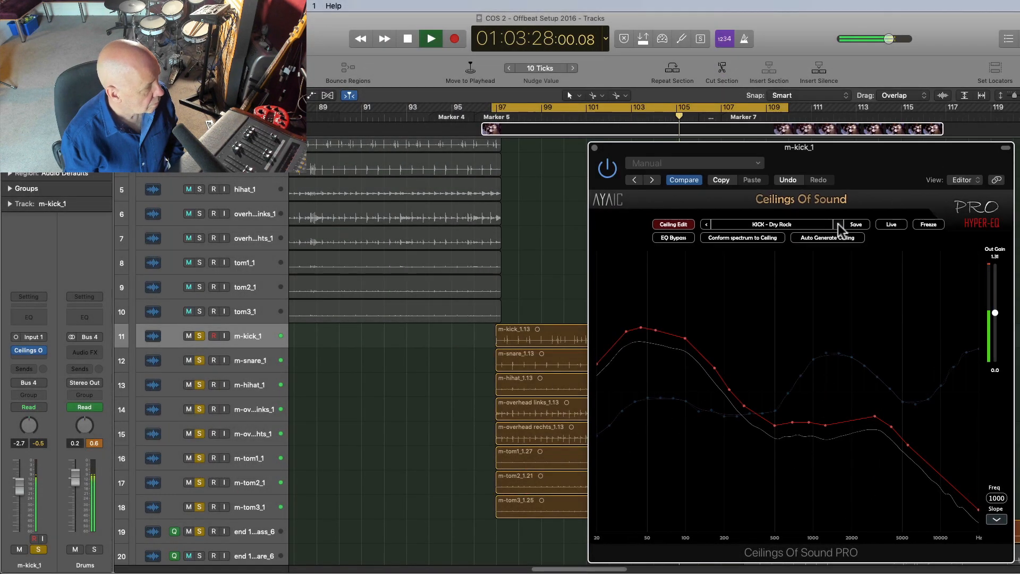
{"action": "key", "text": "space"}
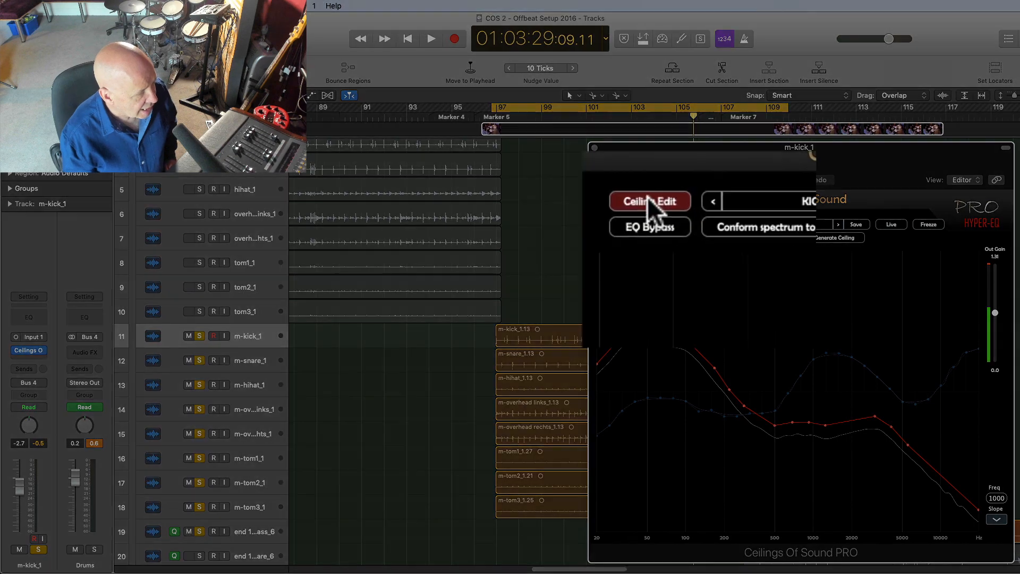
Step: Switch to EQ Edit mode and redraw the EQ curve's highest-frequency bands
{"action": "left_click", "coordinate": [673, 223]}
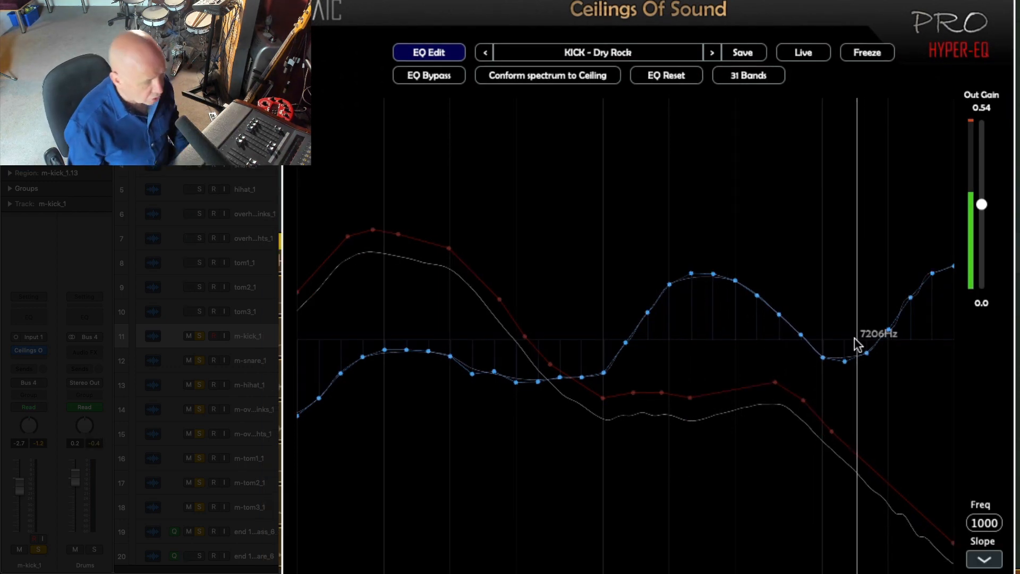
{"action": "left_click_drag", "start_coordinate": [822, 234], "coordinate": [927, 373]}
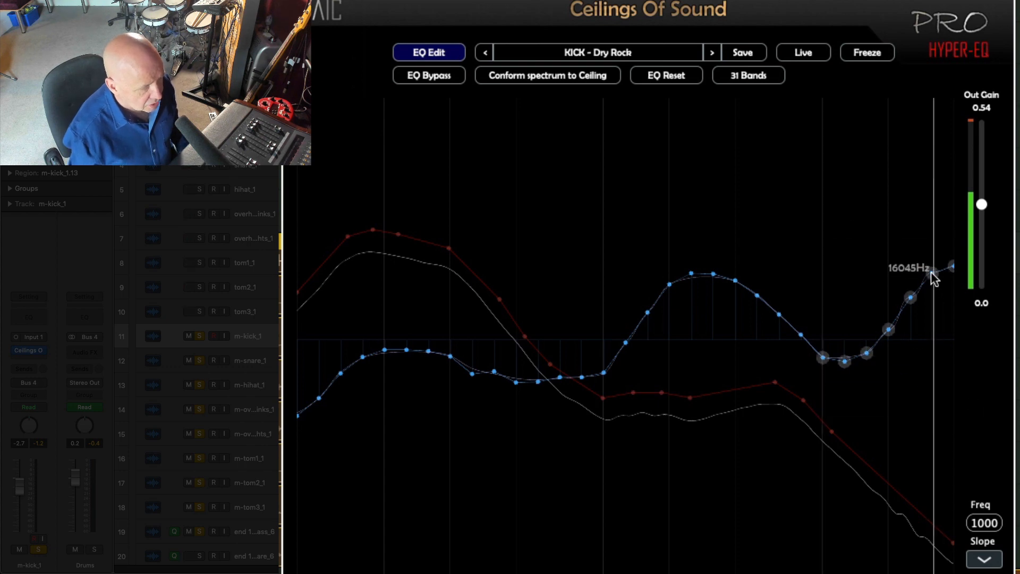
{"action": "left_click_drag", "start_coordinate": [932, 273], "coordinate": [935, 310]}
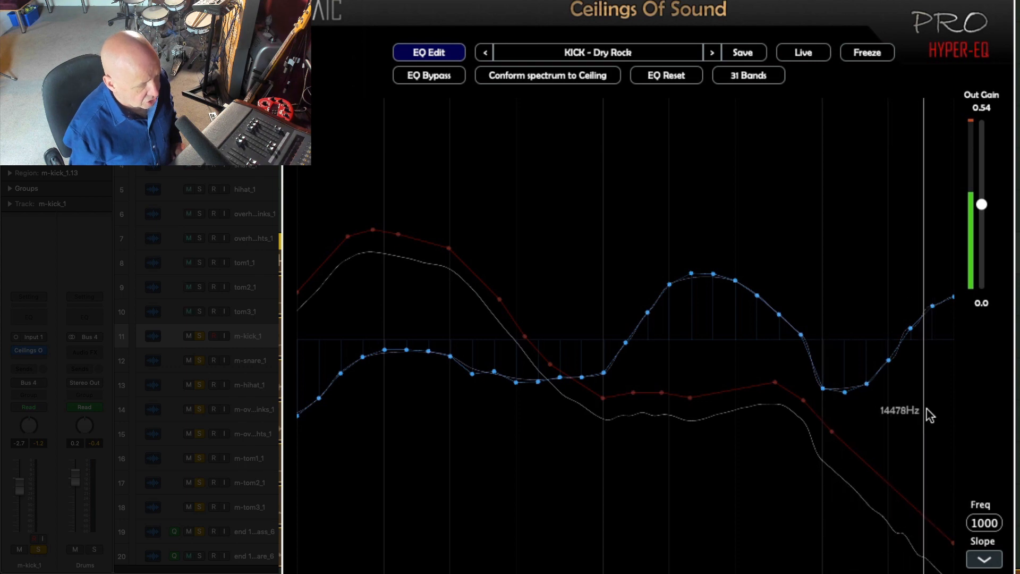
{"action": "left_click_drag", "start_coordinate": [933, 308], "coordinate": [932, 321]}
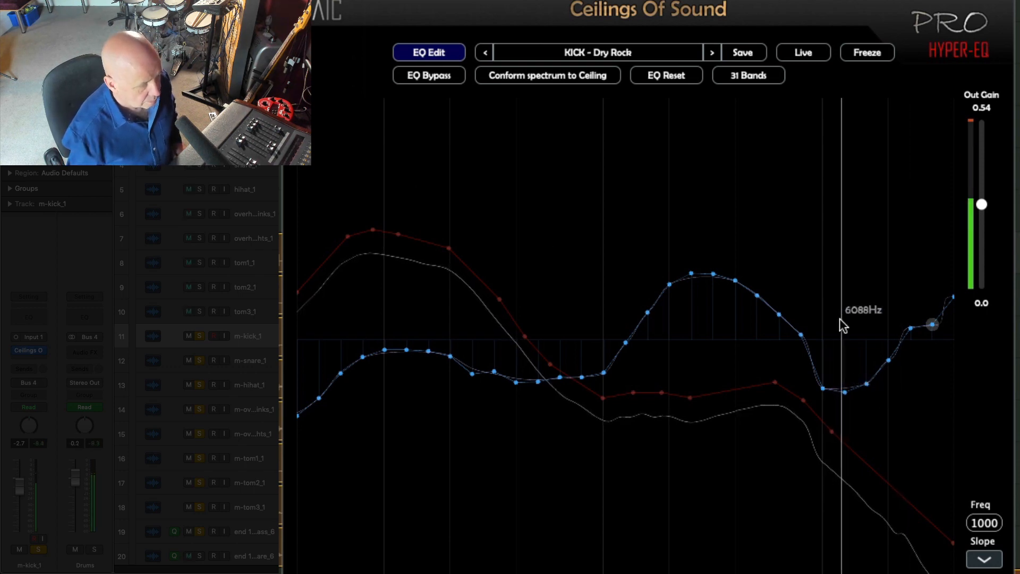
Step: Reshape the EQ curve's dip and upper bands between about 5 kHz and 17 kHz
{"action": "left_click_drag", "start_coordinate": [910, 327], "coordinate": [910, 322]}
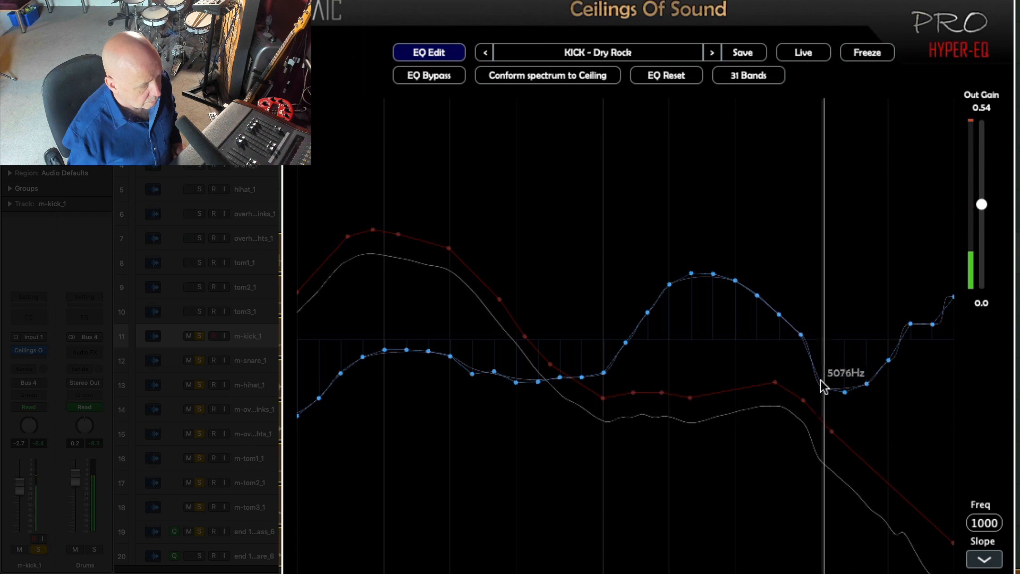
{"action": "mouse_move", "coordinate": [822, 383]}
{"action": "left_mouse_down"}
{"action": "mouse_move", "coordinate": [838, 364]}
{"action": "mouse_move", "coordinate": [824, 380]}
{"action": "mouse_move", "coordinate": [824, 359]}
{"action": "mouse_move", "coordinate": [856, 380]}
{"action": "mouse_move", "coordinate": [865, 370]}
{"action": "left_mouse_up"}
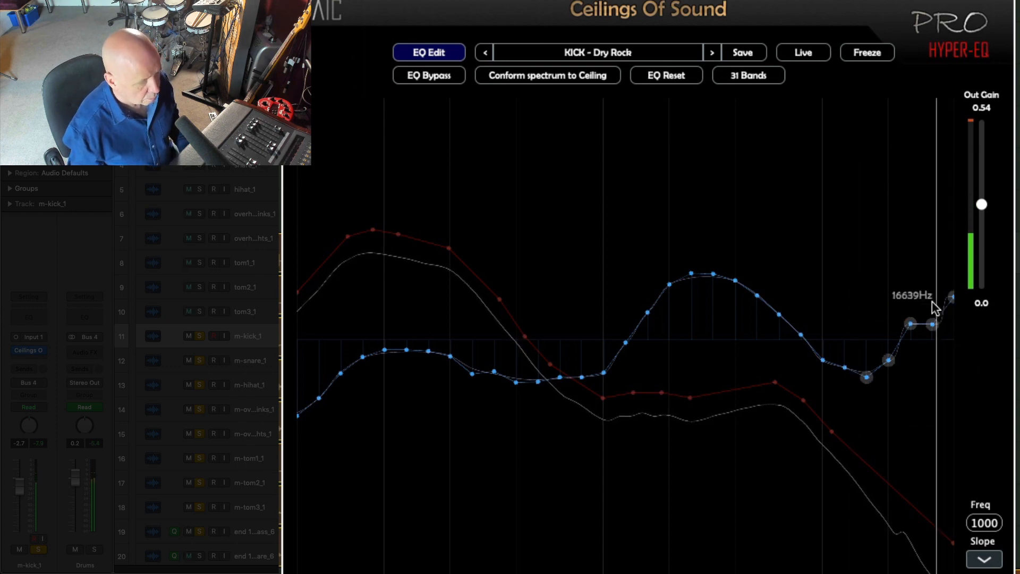
{"action": "left_click_drag", "start_coordinate": [932, 324], "coordinate": [937, 365]}
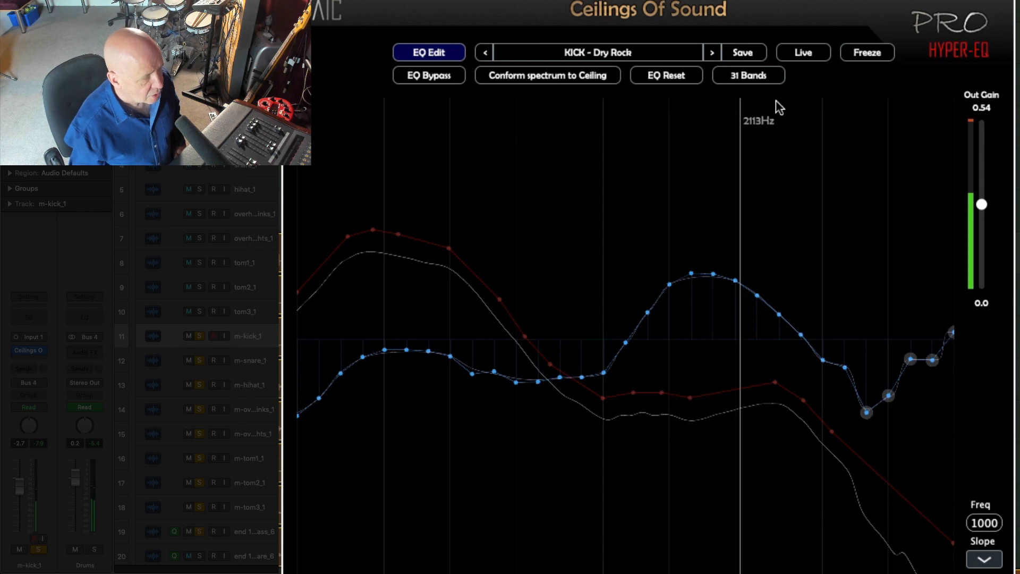
Step: Save the current EQ as a new preset named with the user's name followed by Kick One, then close the plug-in window
{"action": "left_click", "coordinate": [743, 53]}
{"action": "left_click", "coordinate": [631, 275]}
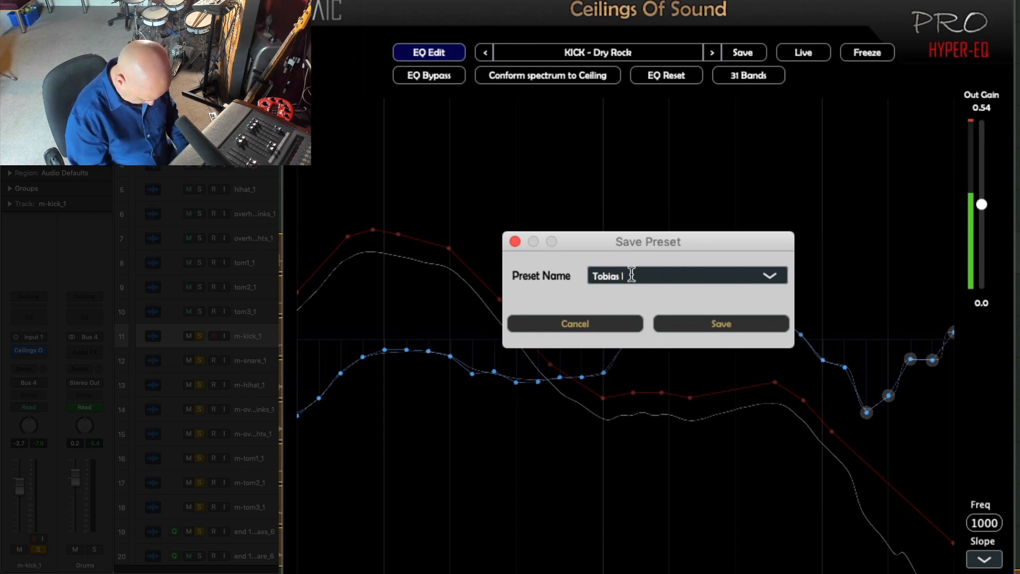
{"action": "type", "text": "Tobias Kick One"}
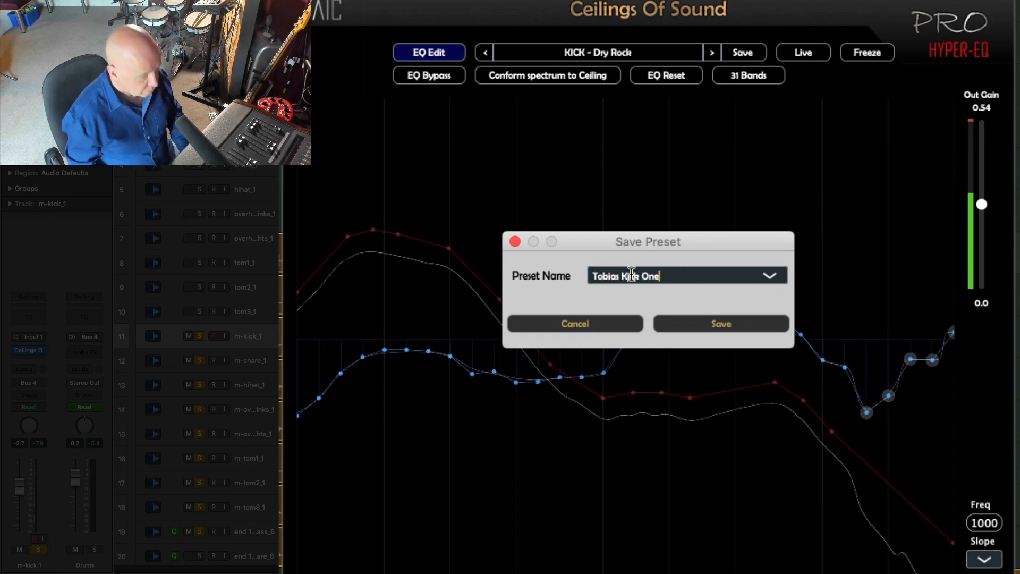
{"action": "left_click", "coordinate": [718, 318]}
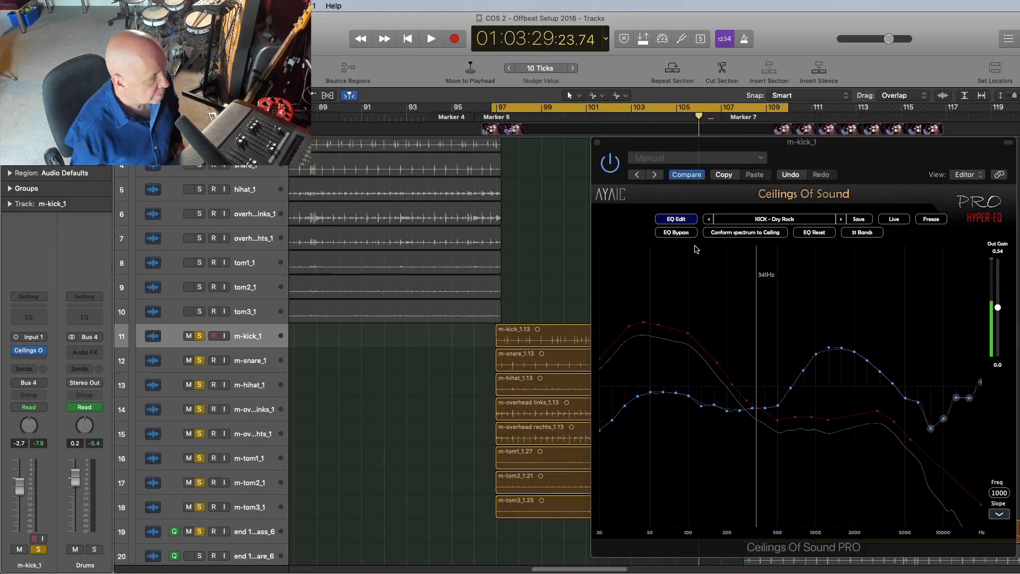
{"action": "left_click", "coordinate": [597, 143]}
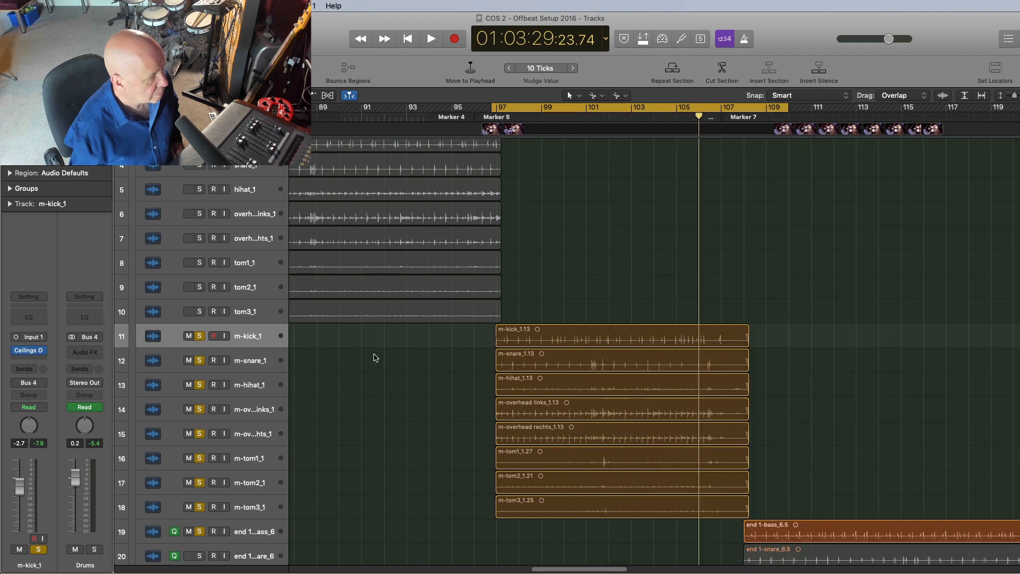
Step: Select the m-snare_1 track and insert Ceilings Of Sound PRO on it
{"action": "left_click", "coordinate": [252, 364]}
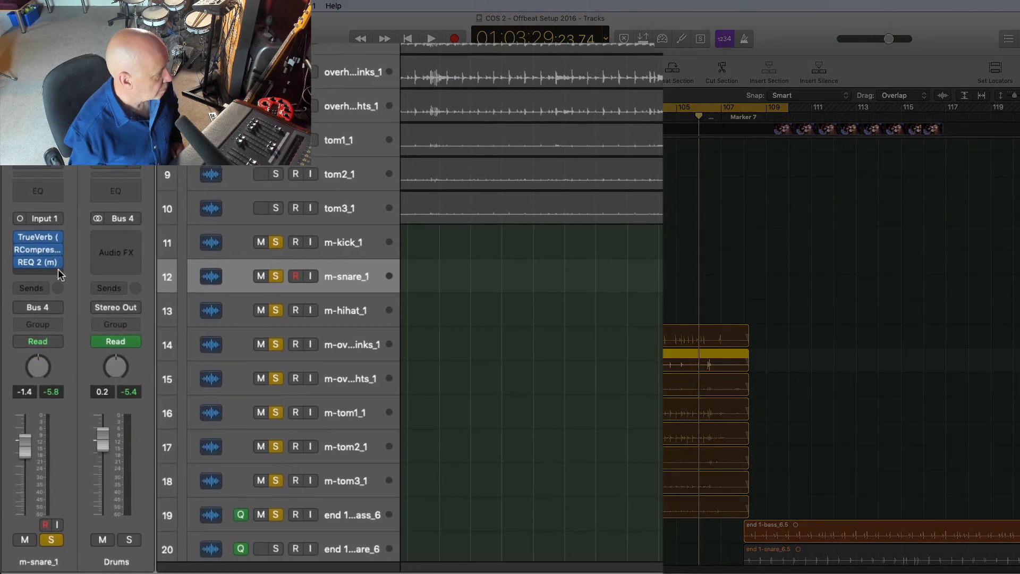
{"action": "left_click", "coordinate": [45, 358]}
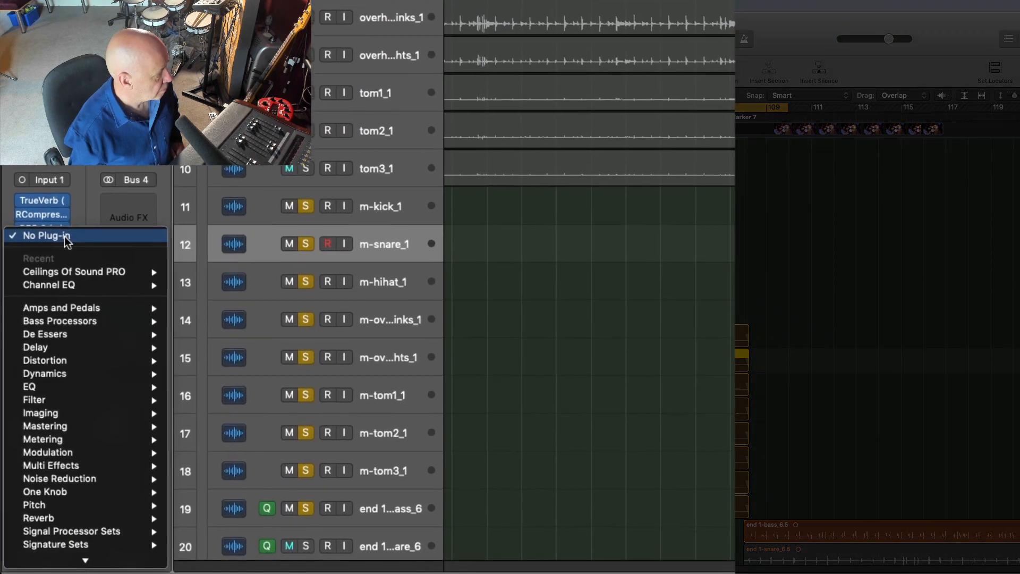
{"action": "mouse_move", "coordinate": [80, 272]}
{"action": "left_click", "coordinate": [207, 273]}
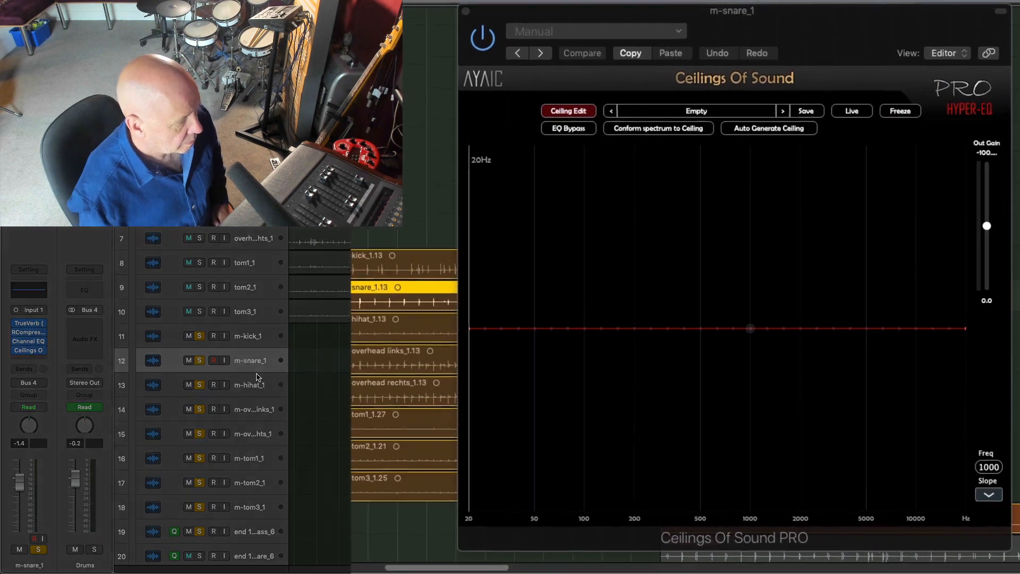
Step: Start playback and auto-generate a ceiling from the snare's spectrum
{"action": "key", "text": "space"}
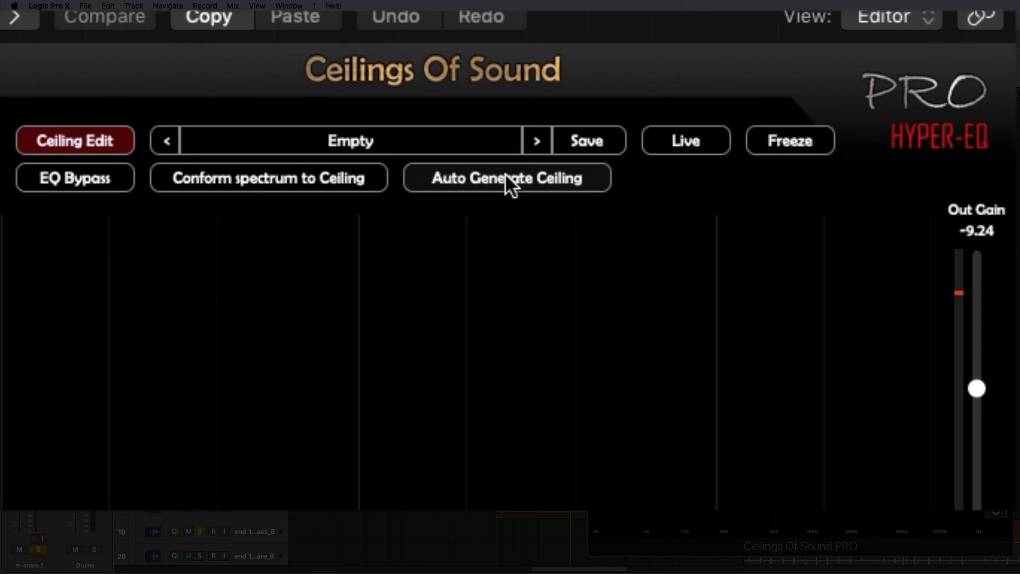
{"action": "left_click", "coordinate": [504, 178]}
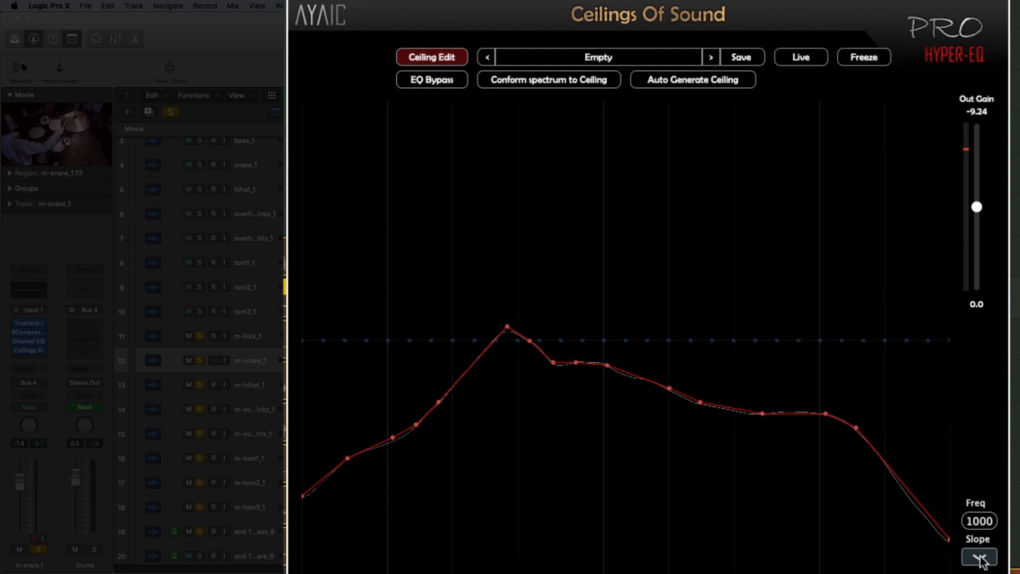
Step: Set the ceiling's slope reference line to Brown
{"action": "left_click", "coordinate": [980, 558]}
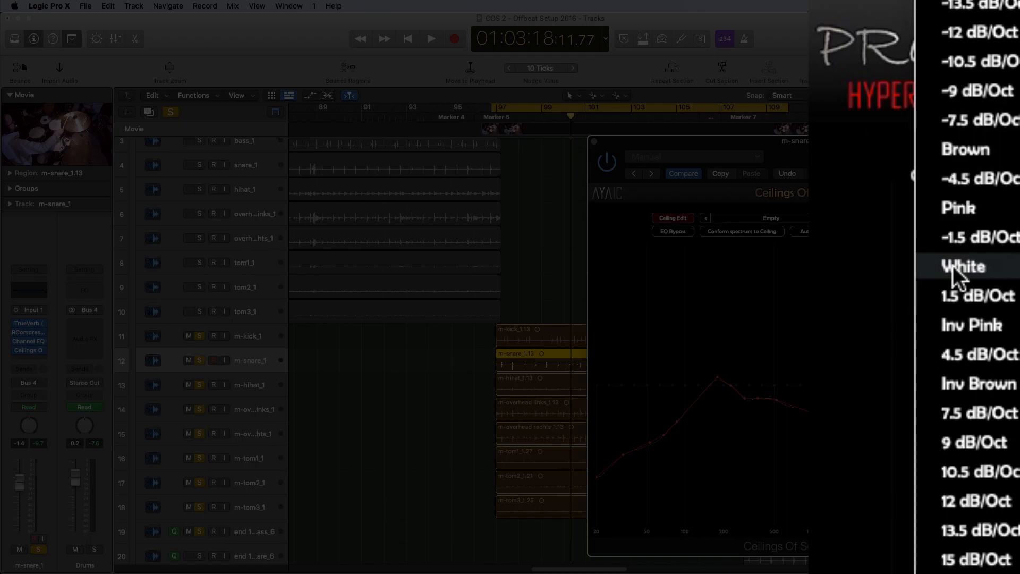
{"action": "left_click", "coordinate": [955, 268]}
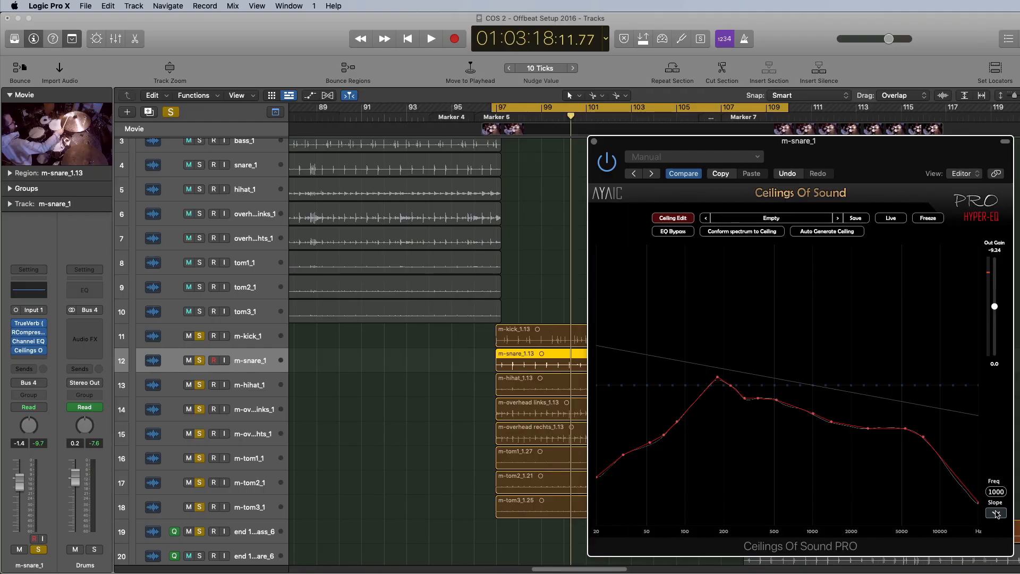
{"action": "left_click", "coordinate": [996, 513]}
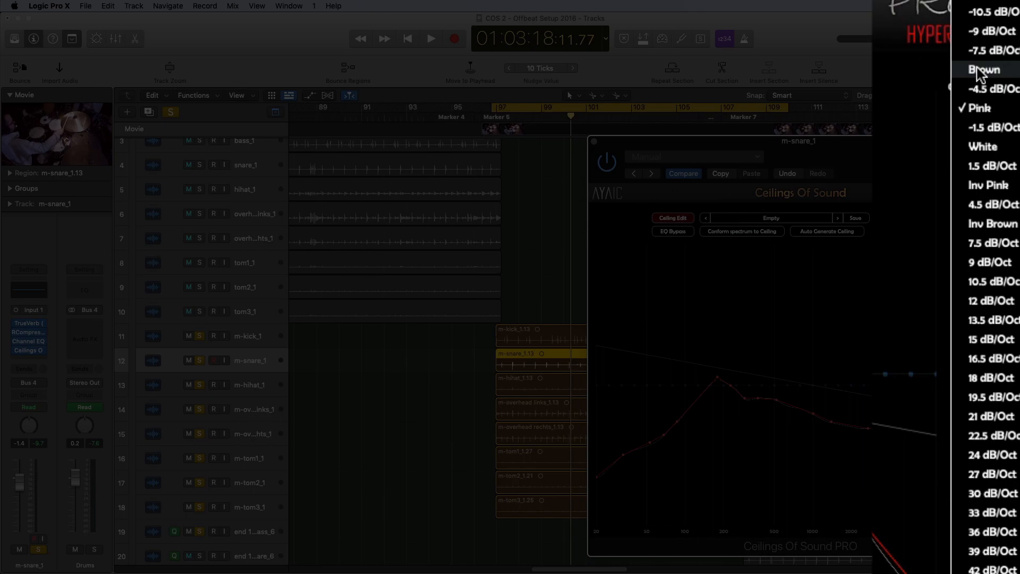
{"action": "left_click", "coordinate": [980, 72]}
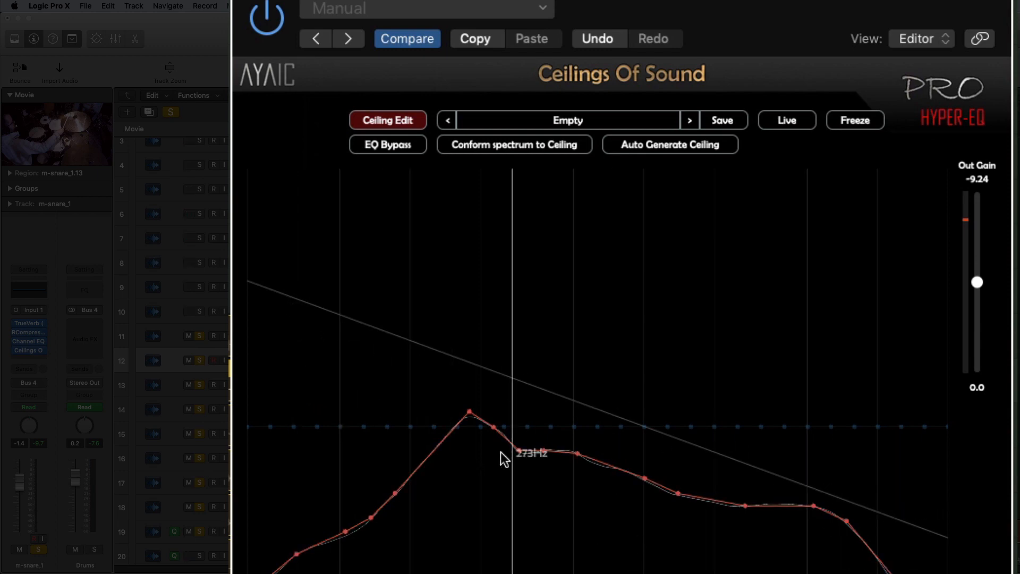
Step: Adjust the ceiling points around the low-mid peak near 190 Hz and near 5 kHz
{"action": "left_click_drag", "start_coordinate": [470, 412], "coordinate": [474, 369]}
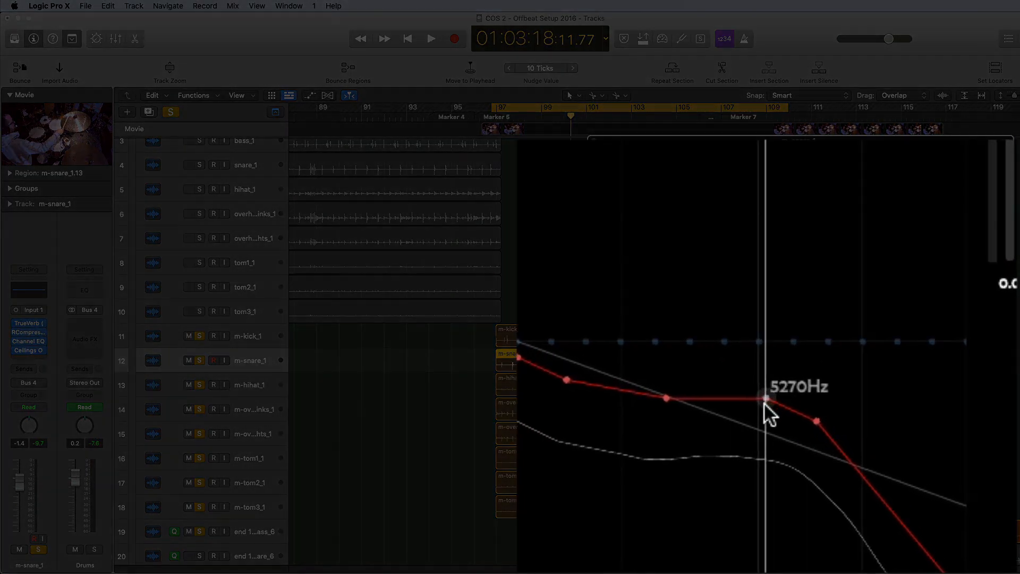
{"action": "left_click_drag", "start_coordinate": [849, 416], "coordinate": [850, 440]}
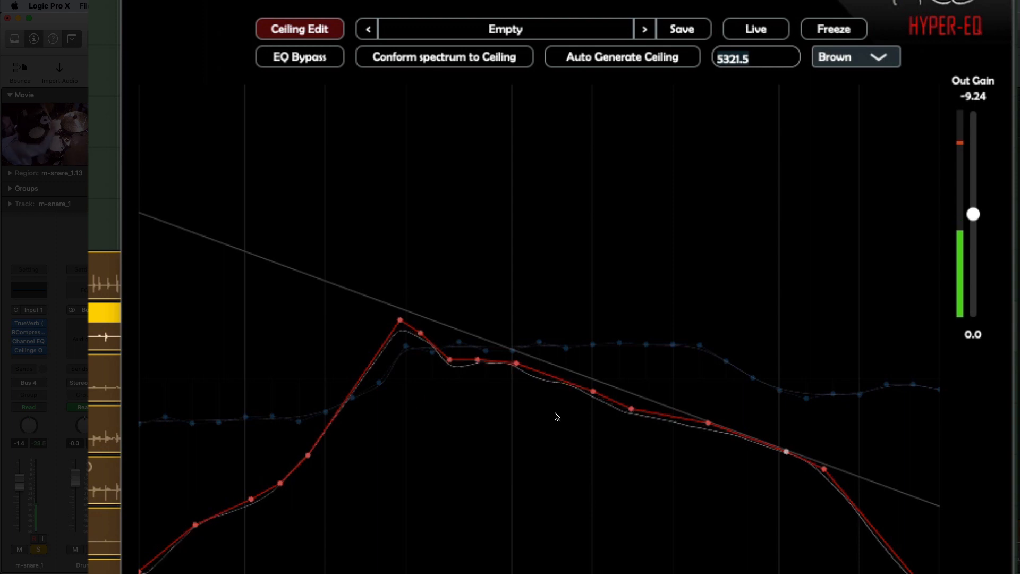
{"action": "left_click", "coordinate": [396, 324]}
{"action": "left_click_drag", "start_coordinate": [400, 332], "coordinate": [394, 346]}
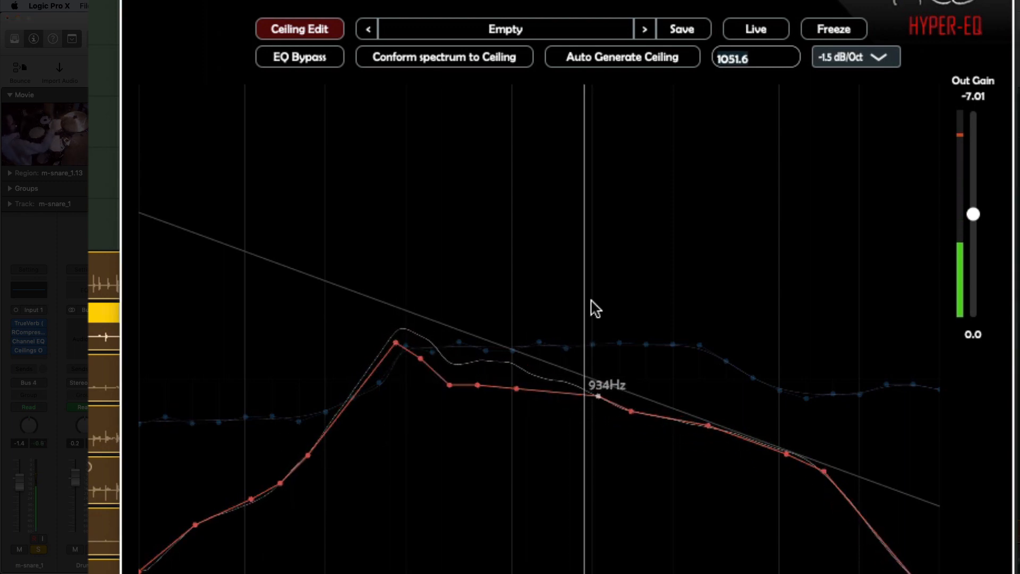
Step: Conform the spectrum to the ceiling and nudge the ceiling point near 366 Hz
{"action": "left_click", "coordinate": [438, 60]}
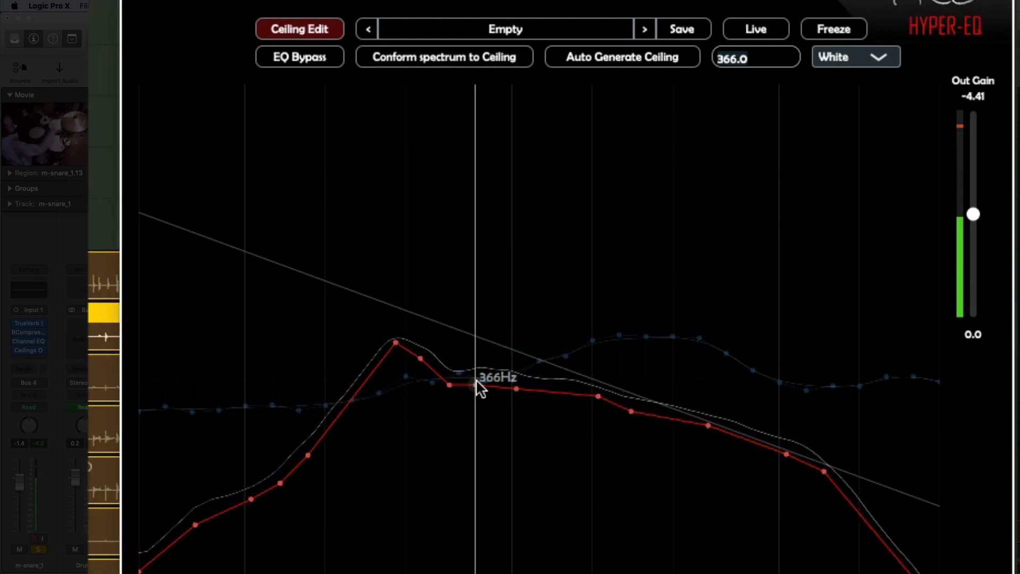
{"action": "left_click_drag", "start_coordinate": [479, 388], "coordinate": [482, 382]}
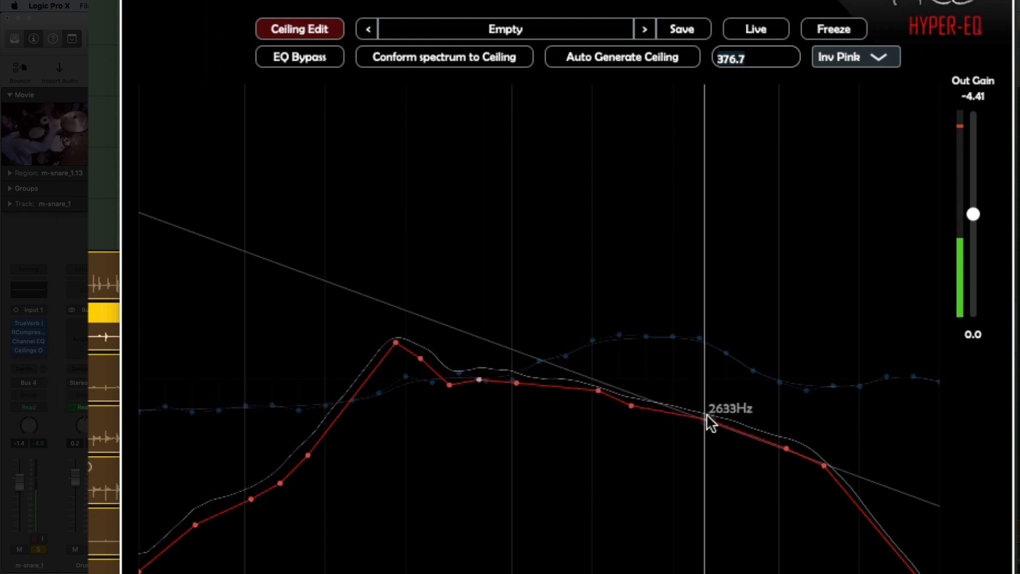